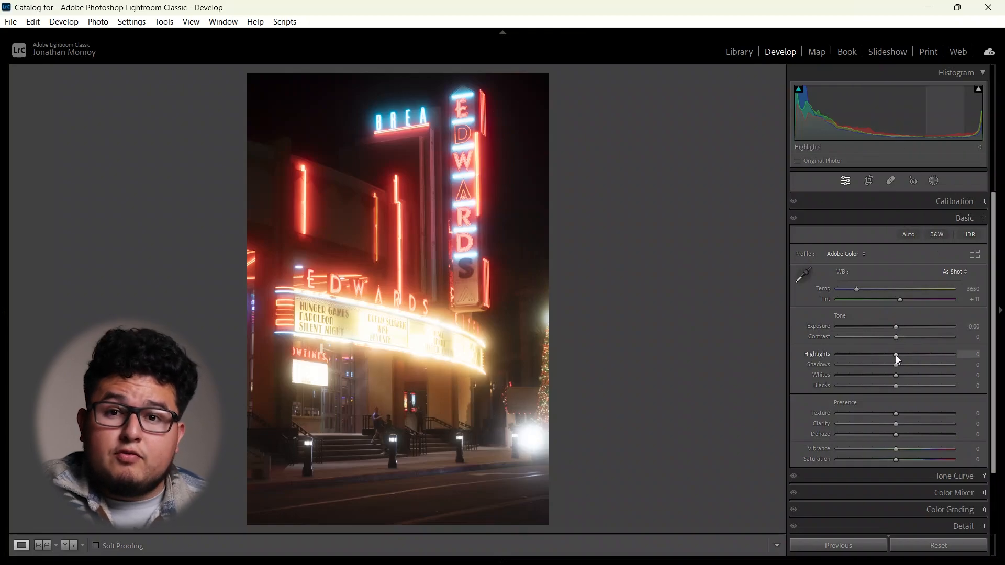
# Lower the photo's Highlights to -64 in the Basic adjustments.
pyautogui.moveTo(895, 356); pyautogui.dragTo(885, 357)
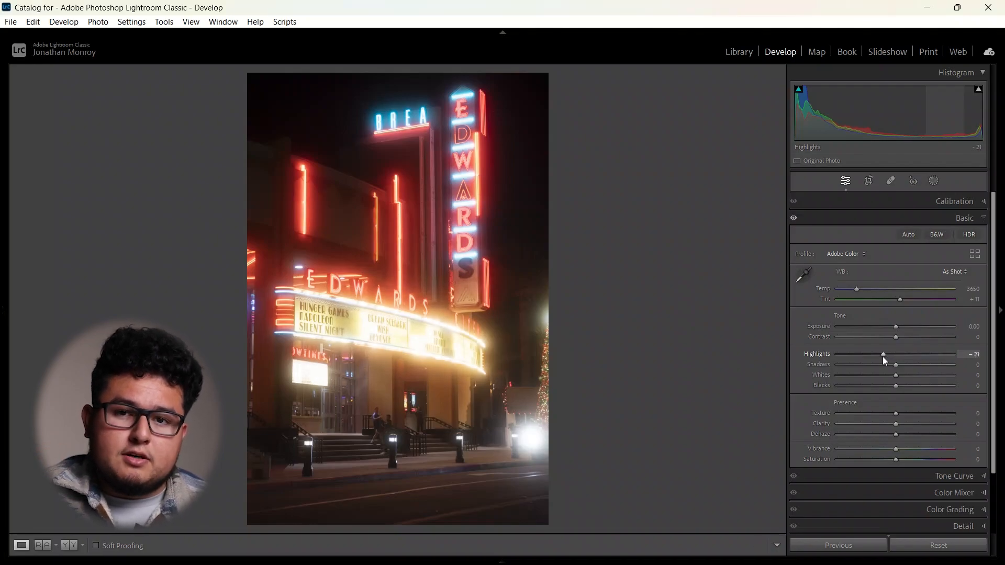
pyautogui.click(931, 219)
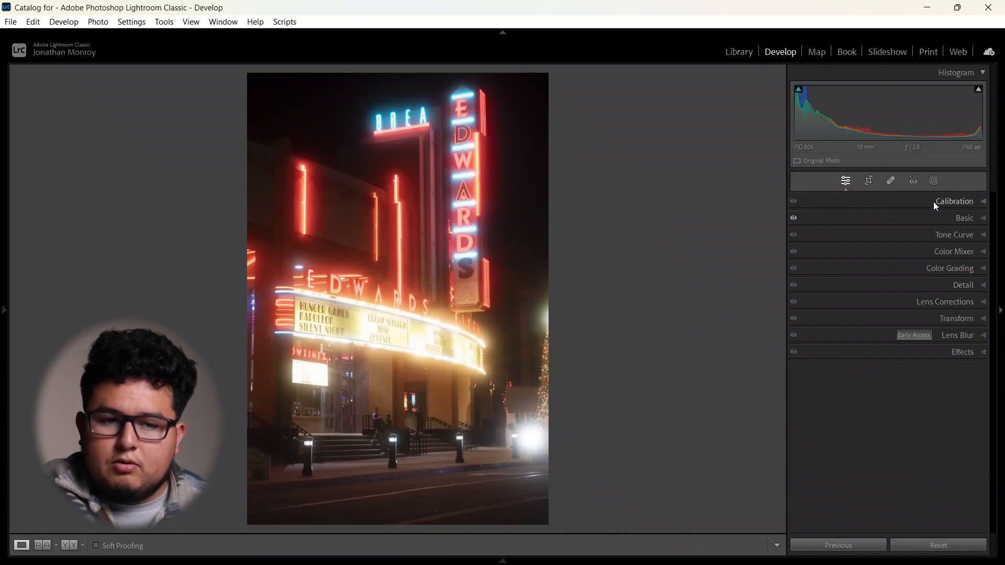
pyautogui.click(933, 217)
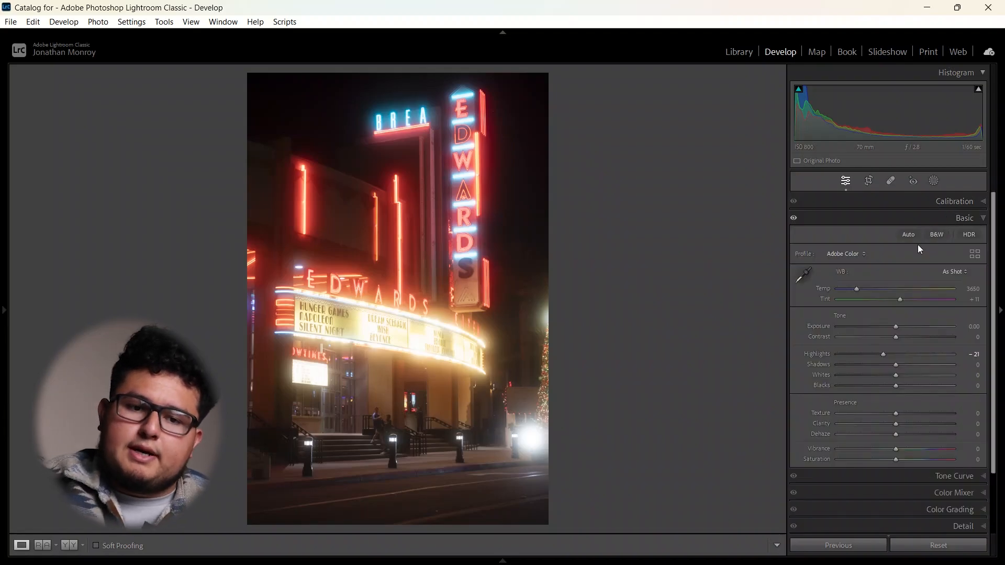
pyautogui.scroll(-1, 916, 280)
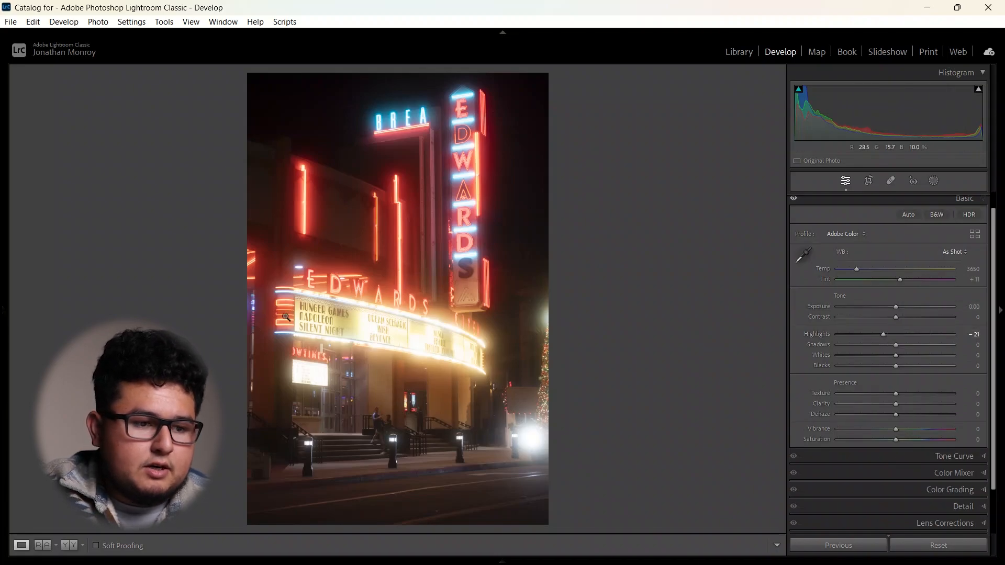
pyautogui.moveTo(883, 335); pyautogui.dragTo(860, 340)
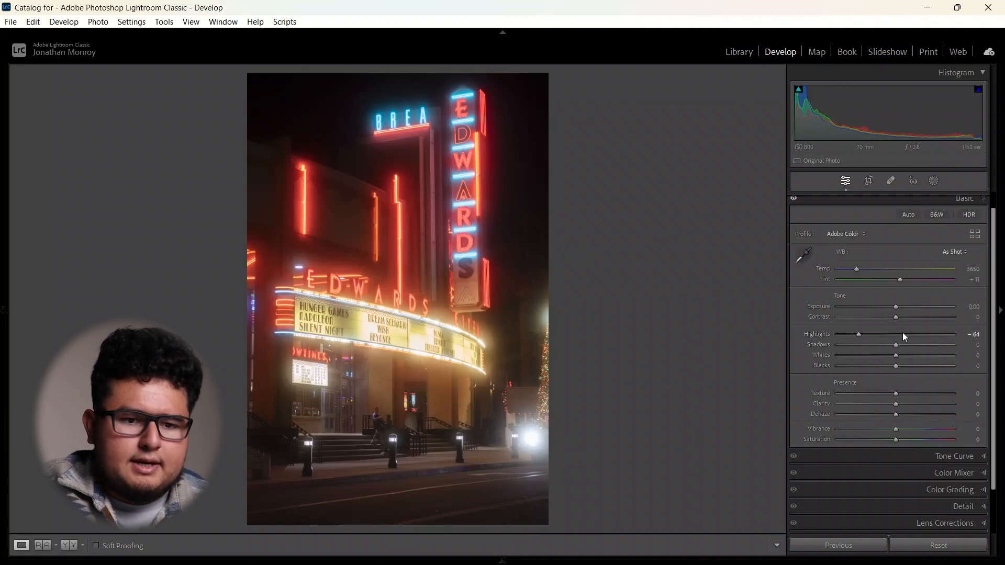
# Raise the Shadows to +51 and the Exposure to +0.20.
pyautogui.moveTo(897, 346); pyautogui.dragTo(921, 344)
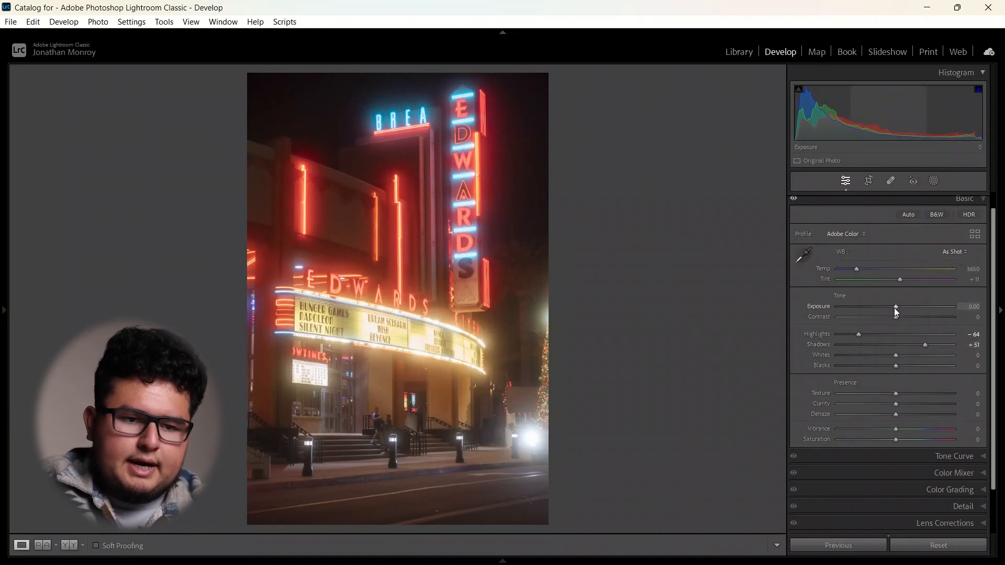
pyautogui.moveTo(894, 308); pyautogui.dragTo(897, 307)
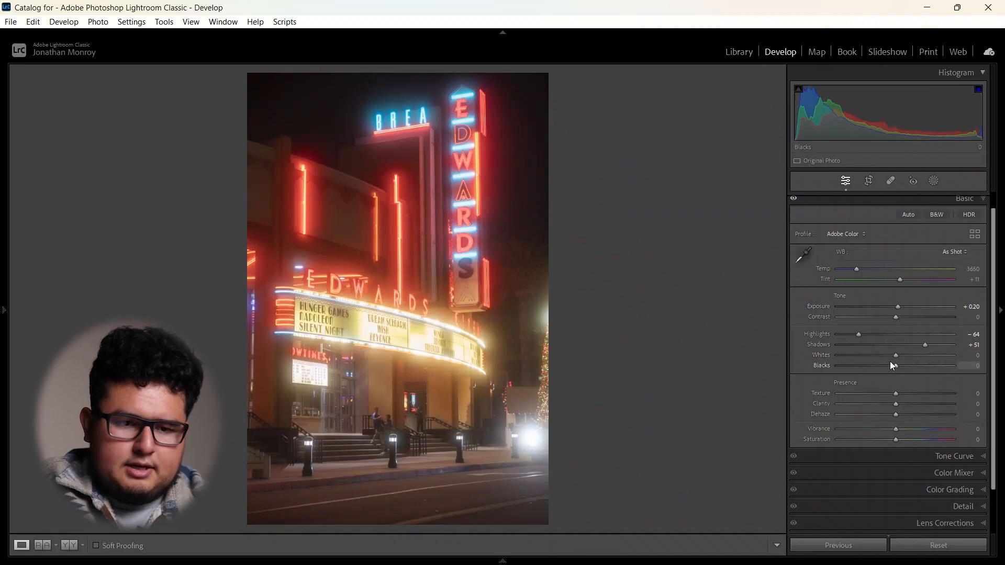
# Set the Whites to -8 and fine-tune the Blacks to about -12 using the clipping preview.
pyautogui.moveTo(888, 354); pyautogui.dragTo(885, 366)
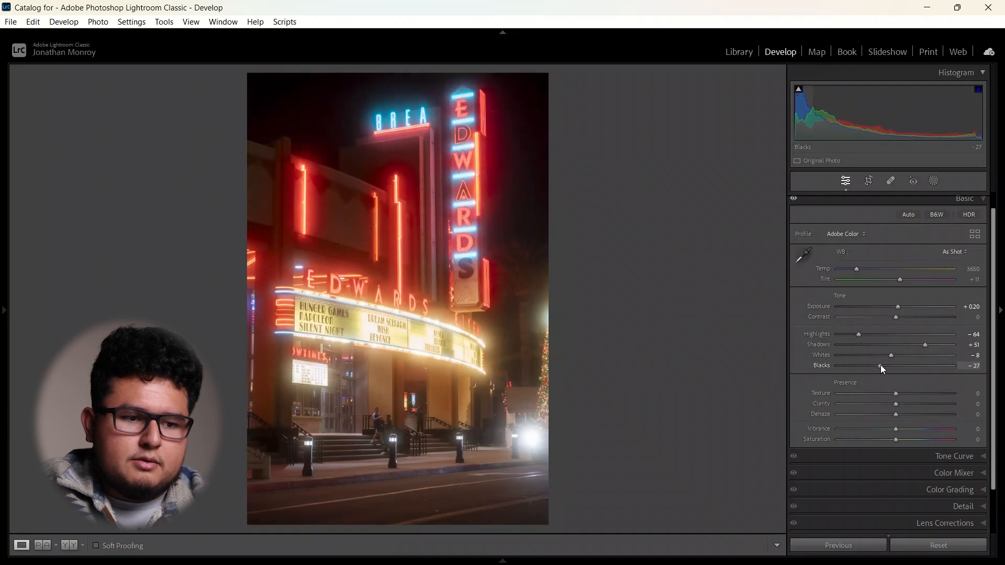
pyautogui.keyDown('alt'); pyautogui.click(882, 366); pyautogui.keyUp('alt')
pyautogui.moveTo(885, 366); pyautogui.dragTo(884, 365)
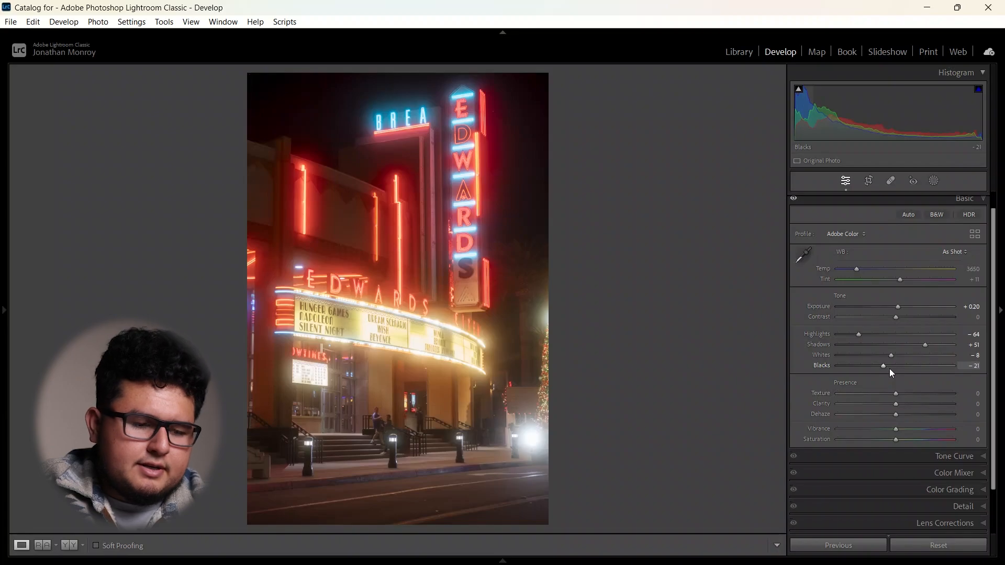
pyautogui.moveTo(887, 367); pyautogui.dragTo(887, 369)
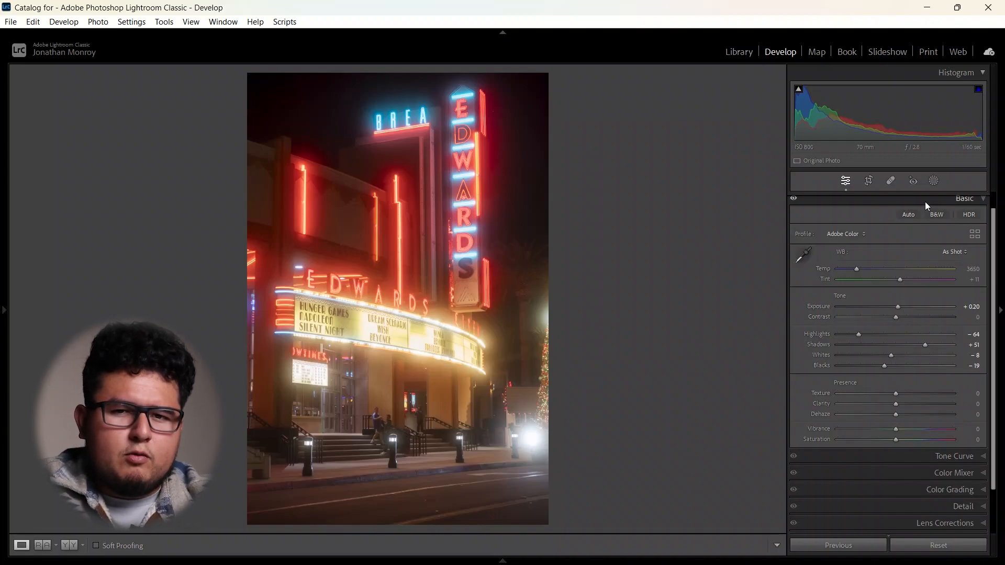
pyautogui.keyDown('alt'); pyautogui.click(885, 368); pyautogui.keyUp('alt')
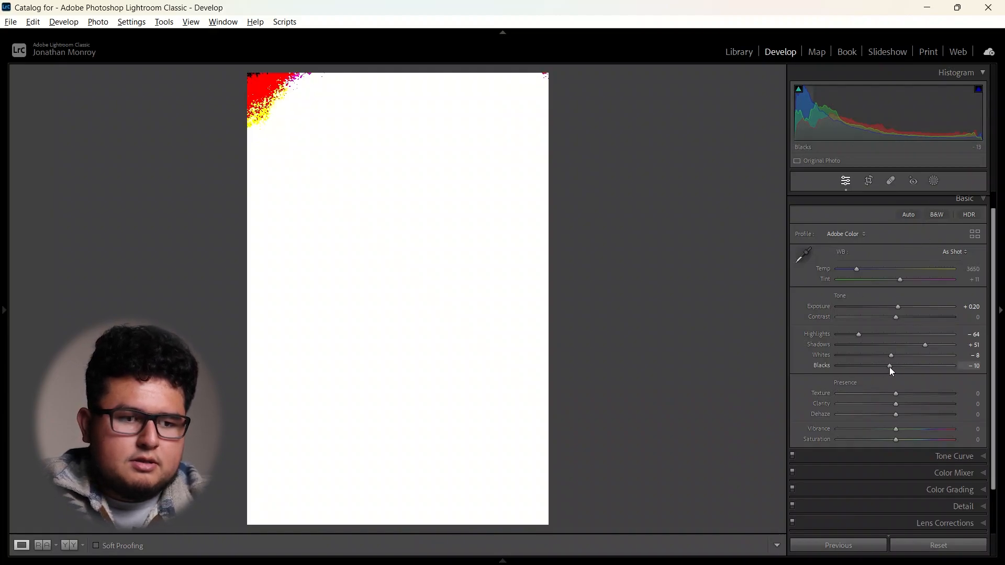
# Try the Whites at -84 and a lower Shadows value, undoing each change.
pyautogui.moveTo(885, 366); pyautogui.dragTo(846, 361)
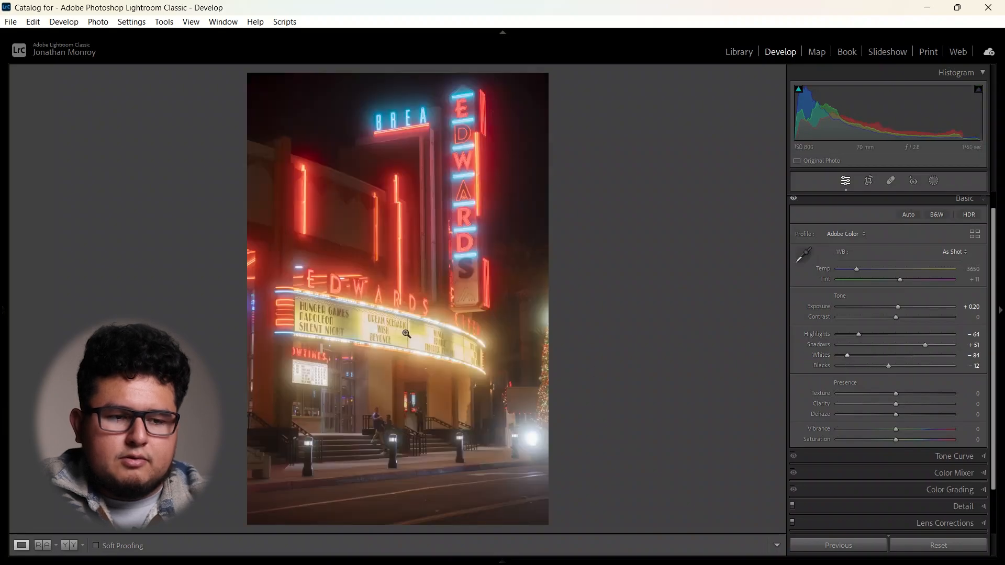
pyautogui.hotkey('ctrl', 'z')
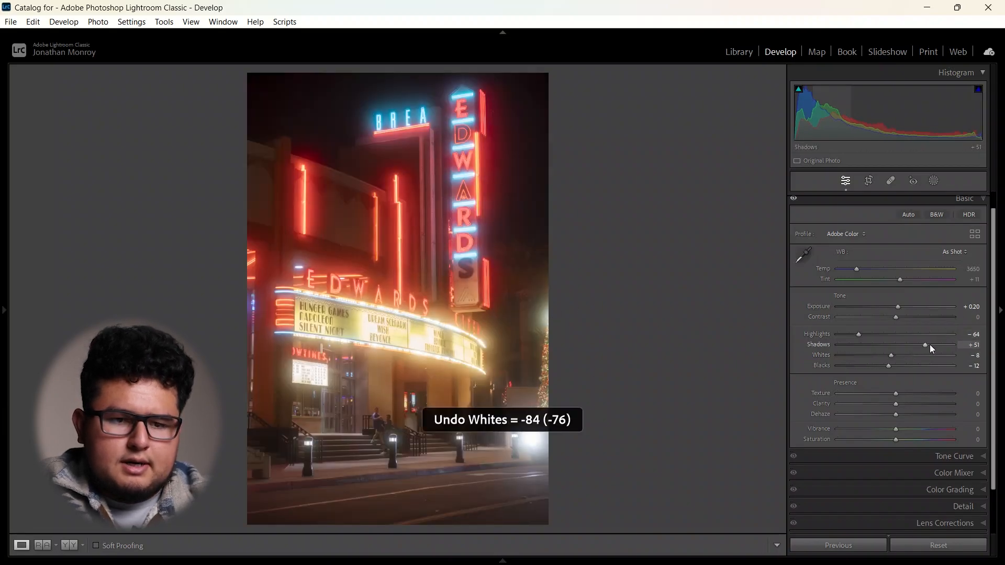
pyautogui.moveTo(926, 344); pyautogui.dragTo(920, 345)
pyautogui.hotkey('ctrl', 'z')
# Undo a trial Highlights adjustment and set the Blacks to -18.
pyautogui.moveTo(859, 338); pyautogui.dragTo(885, 368)
pyautogui.hotkey('ctrl', 'z')
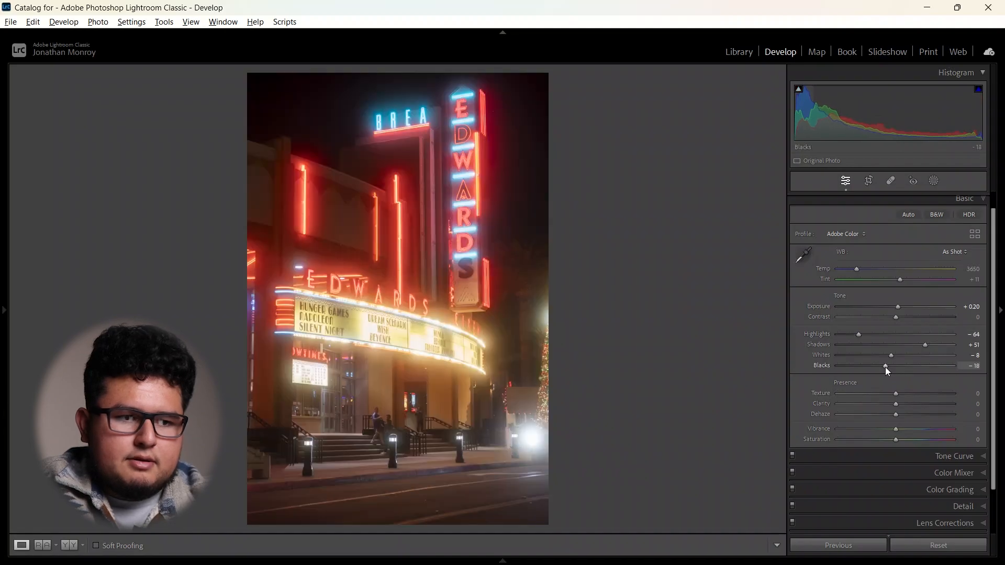
# Try a slight Vibrance increase in the Basic adjustments and reset it to 0.
pyautogui.scroll(1, 888, 227)
pyautogui.click(897, 220)
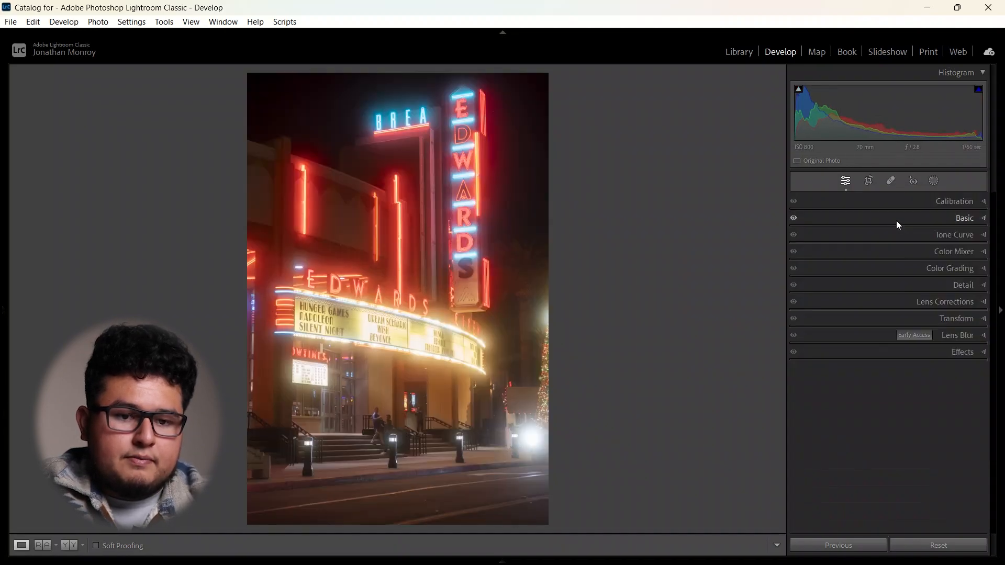
pyautogui.click(921, 220)
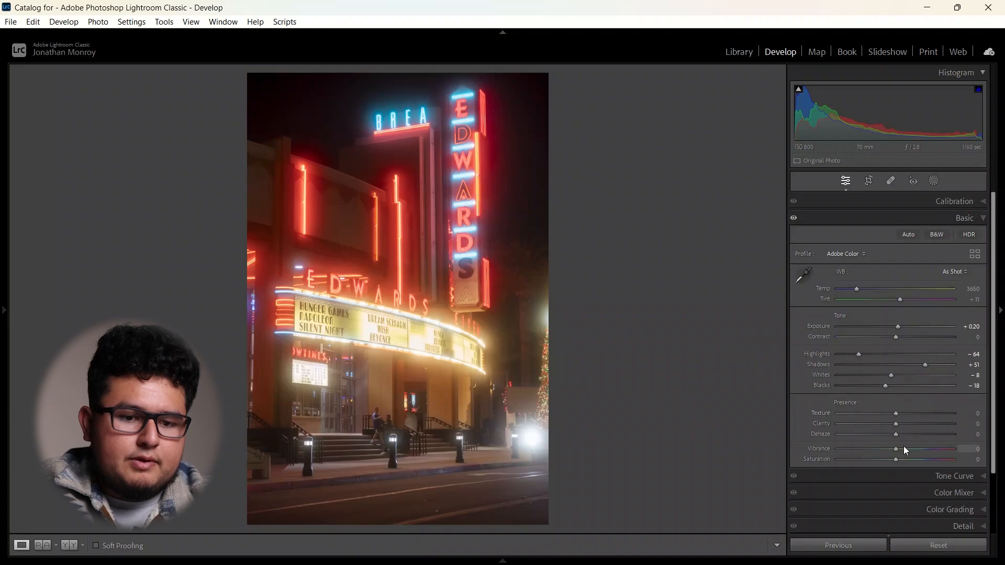
pyautogui.moveTo(897, 451)
pyautogui.mouseDown()
pyautogui.moveTo(931, 453)
pyautogui.moveTo(902, 455)
pyautogui.mouseUp()
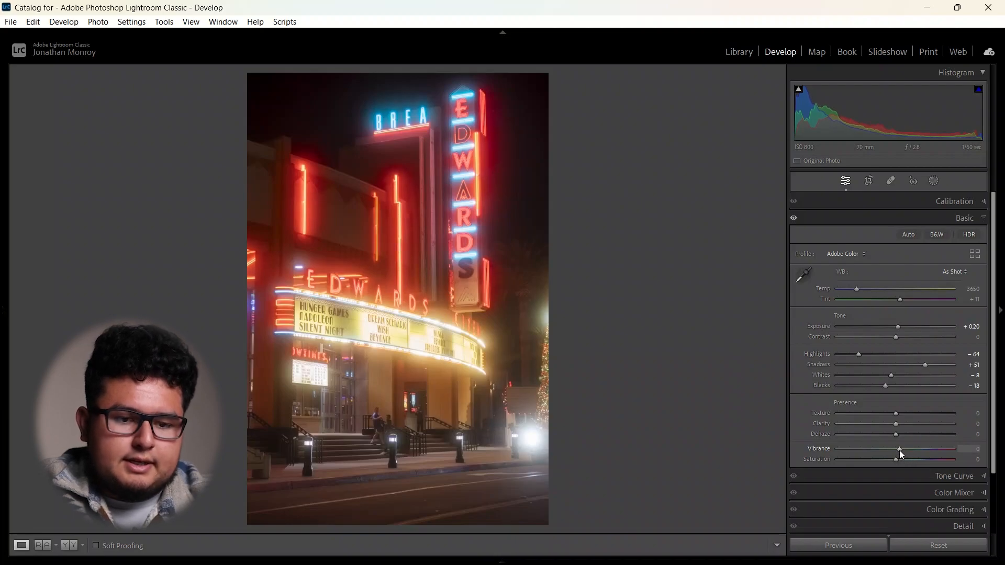
pyautogui.doubleClick(899, 450)
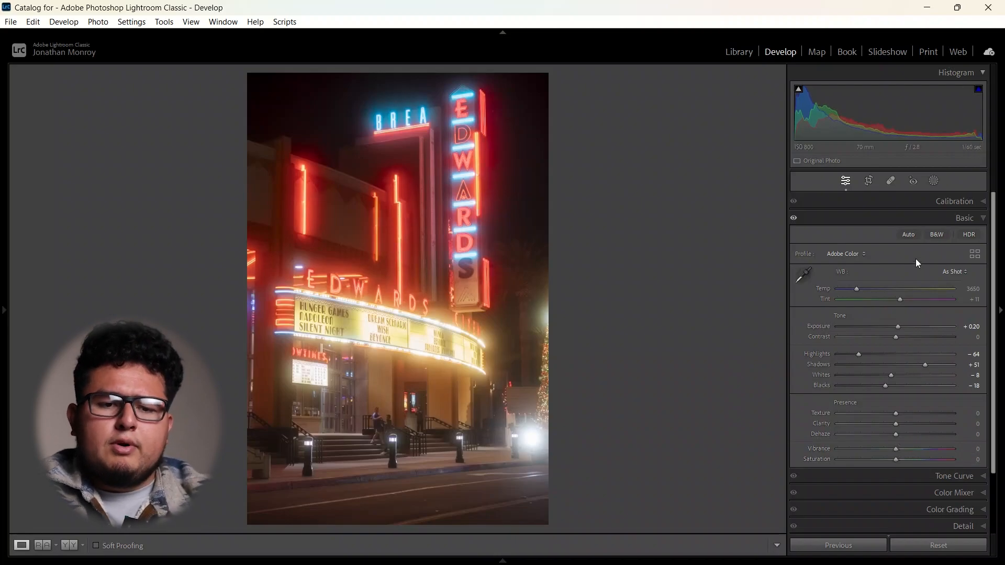
# Add a shadow point at input 57, output 45 and a midtone point at input 128, output 121 to the main tone curve.
pyautogui.click(916, 217)
pyautogui.click(915, 233)
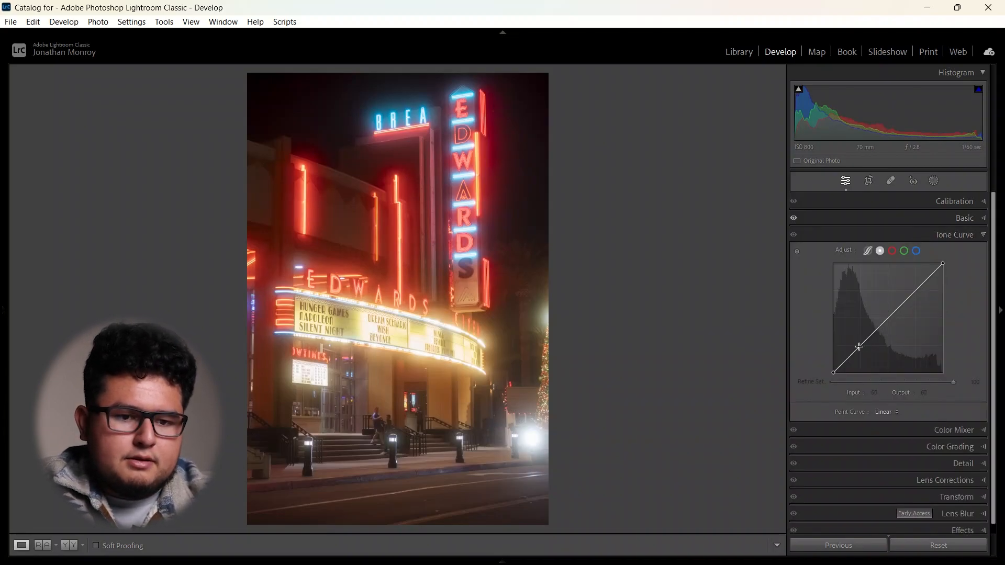
pyautogui.moveTo(860, 349); pyautogui.dragTo(860, 350)
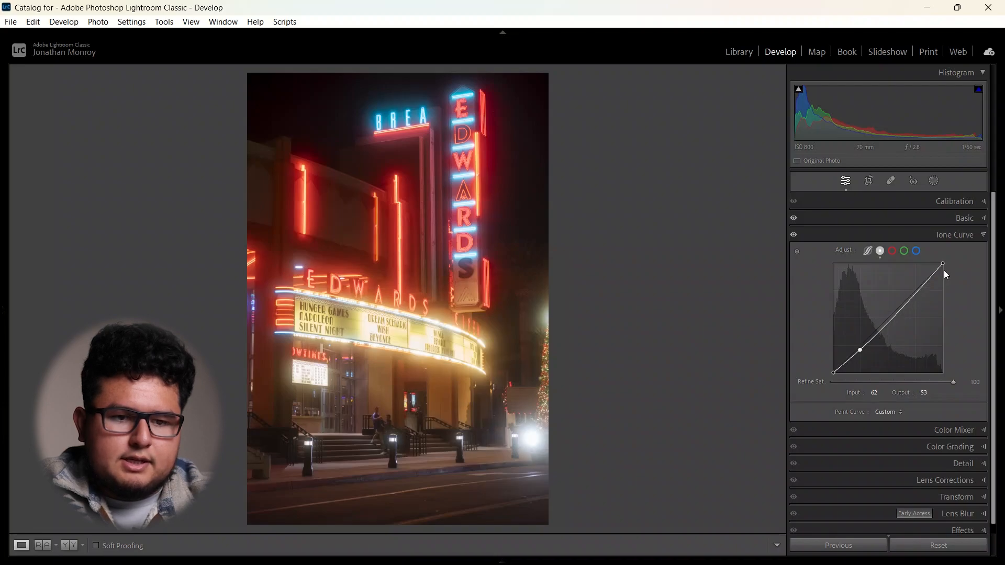
pyautogui.doubleClick(860, 351)
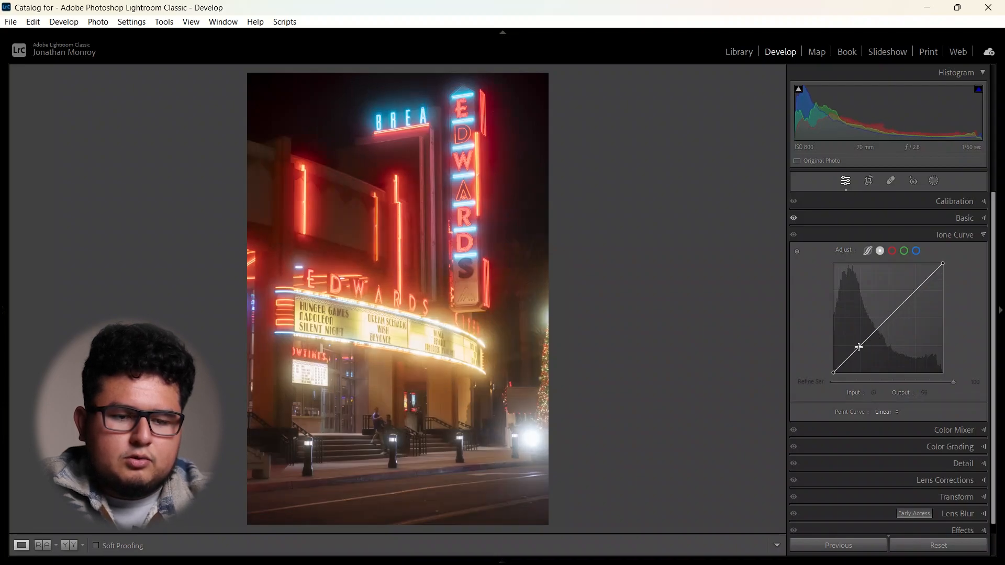
pyautogui.moveTo(857, 348); pyautogui.dragTo(857, 355)
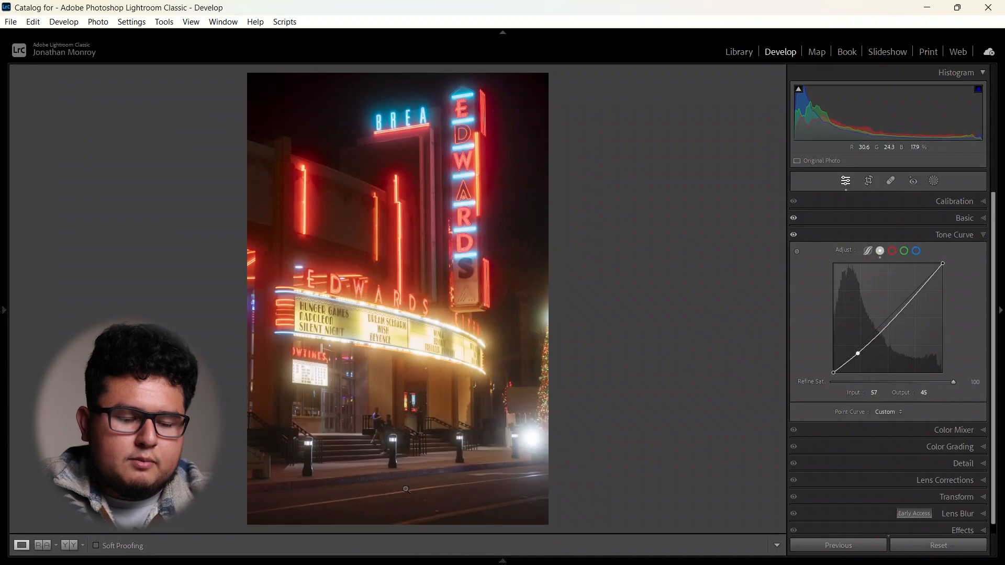
pyautogui.click(888, 325)
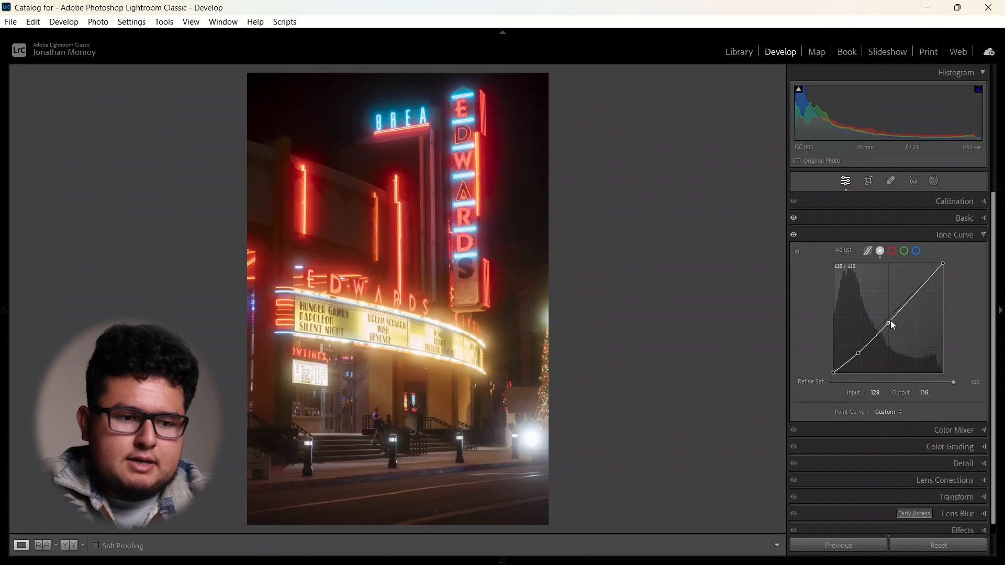
pyautogui.moveTo(891, 318); pyautogui.dragTo(891, 321)
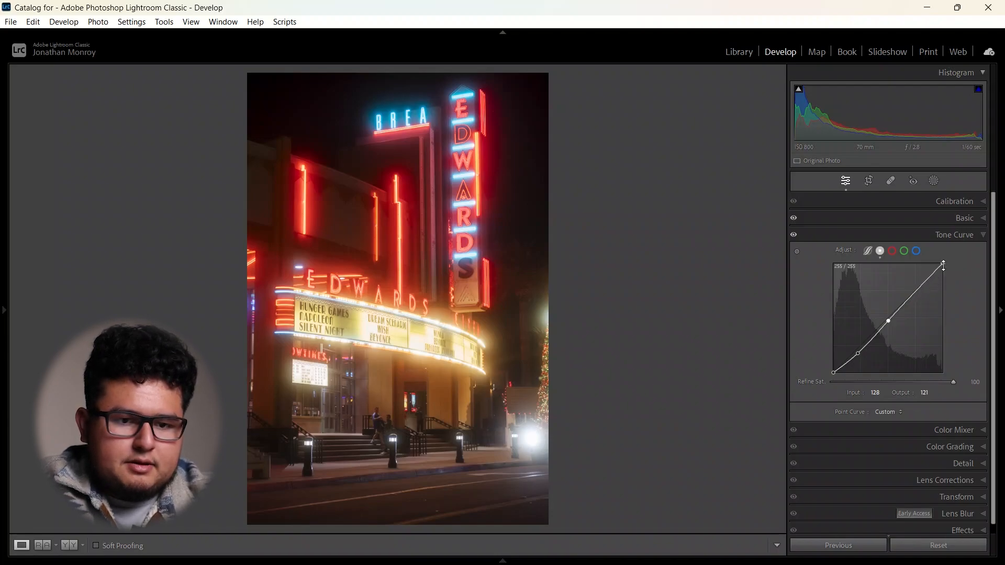
# Lower the tone curve's white endpoint slightly and raise its black endpoint to output 13.
pyautogui.moveTo(944, 265); pyautogui.dragTo(945, 269)
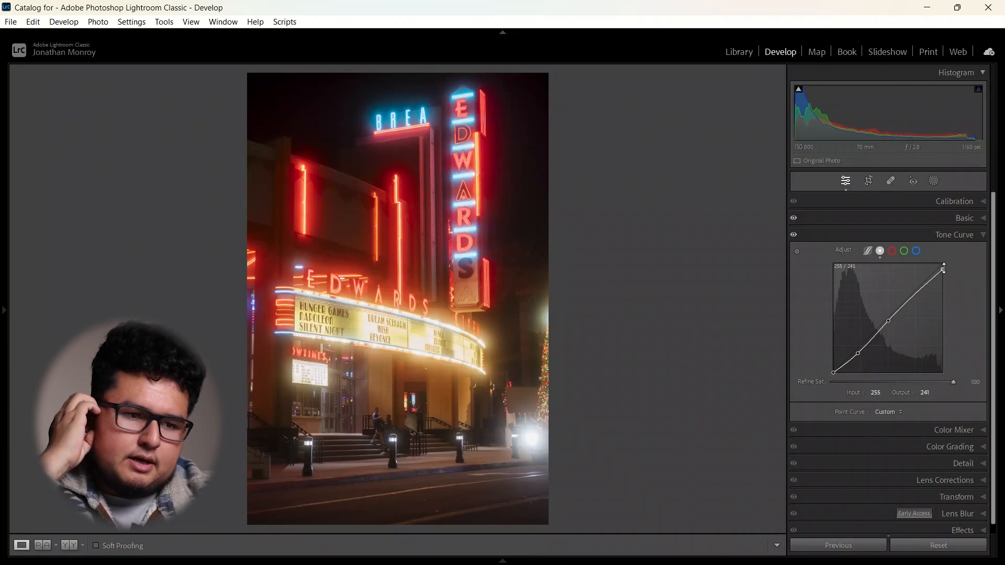
pyautogui.moveTo(943, 269); pyautogui.dragTo(943, 268)
pyautogui.moveTo(833, 372); pyautogui.dragTo(833, 369)
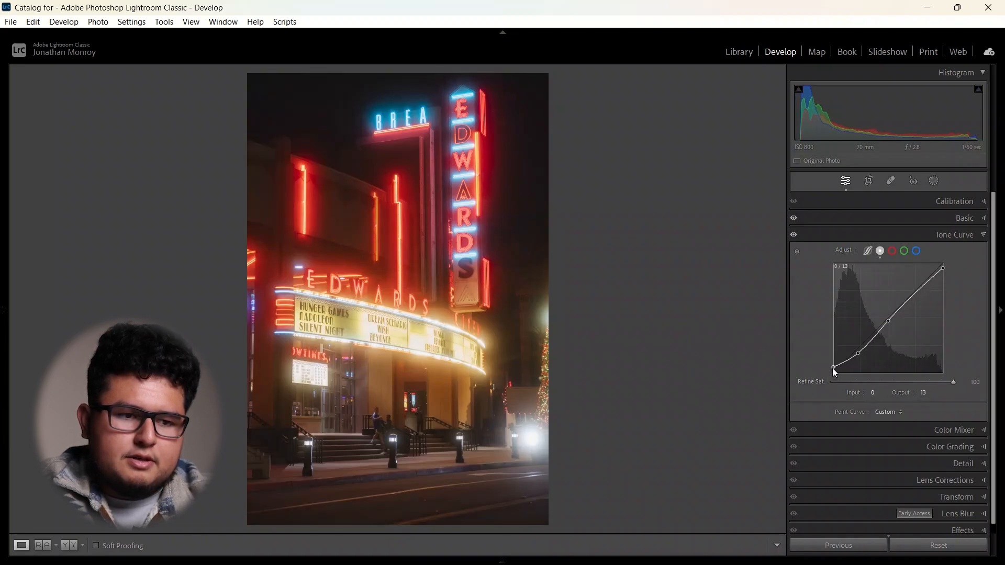
# Lower the red channel's shadows with a curve point at input 62, output 51, and compare with the original photo.
pyautogui.click(894, 252)
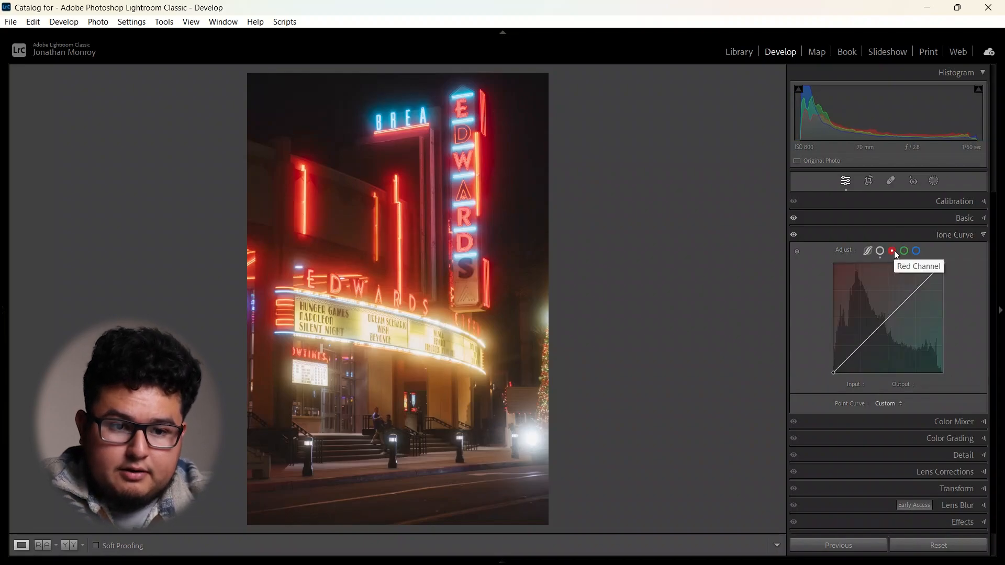
pyautogui.click(859, 348)
pyautogui.moveTo(860, 348); pyautogui.dragTo(859, 351)
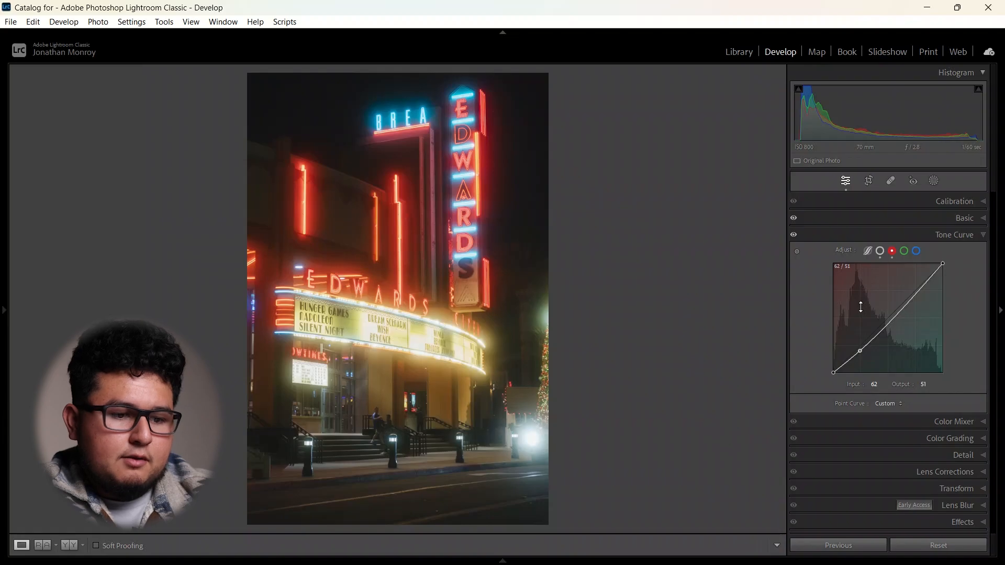
pyautogui.press('\\')
pyautogui.press('\\')
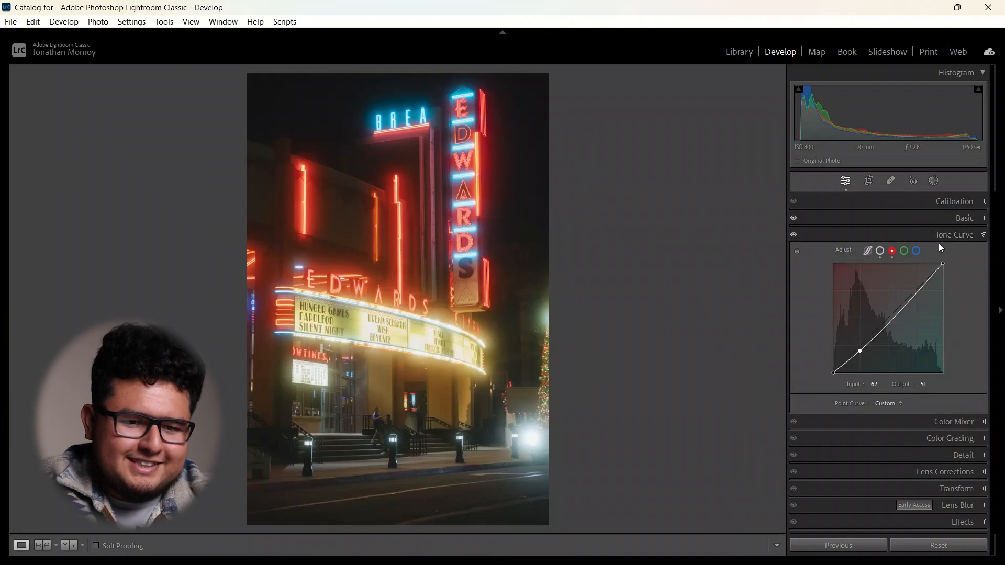
# Add shadow points at input 66 to the green and blue curves, with output 61 for green and 56 for blue.
pyautogui.click(904, 251)
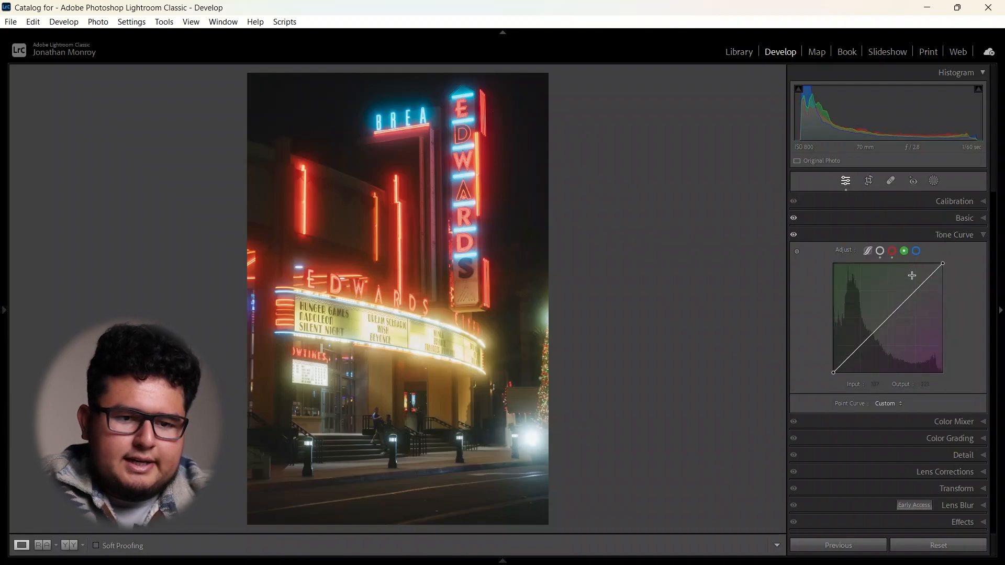
pyautogui.moveTo(864, 342); pyautogui.dragTo(861, 347)
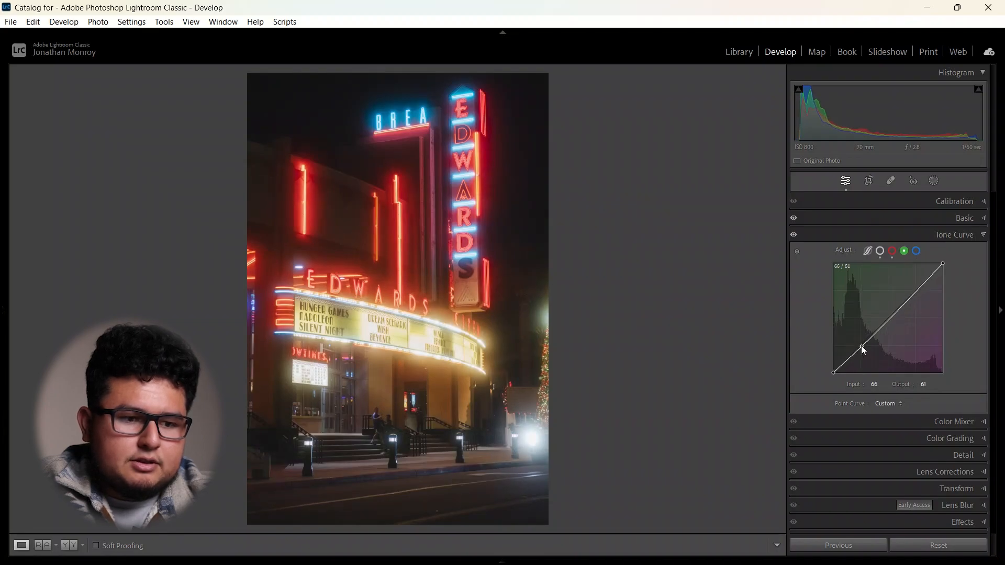
pyautogui.click(916, 251)
pyautogui.moveTo(862, 347); pyautogui.dragTo(865, 354)
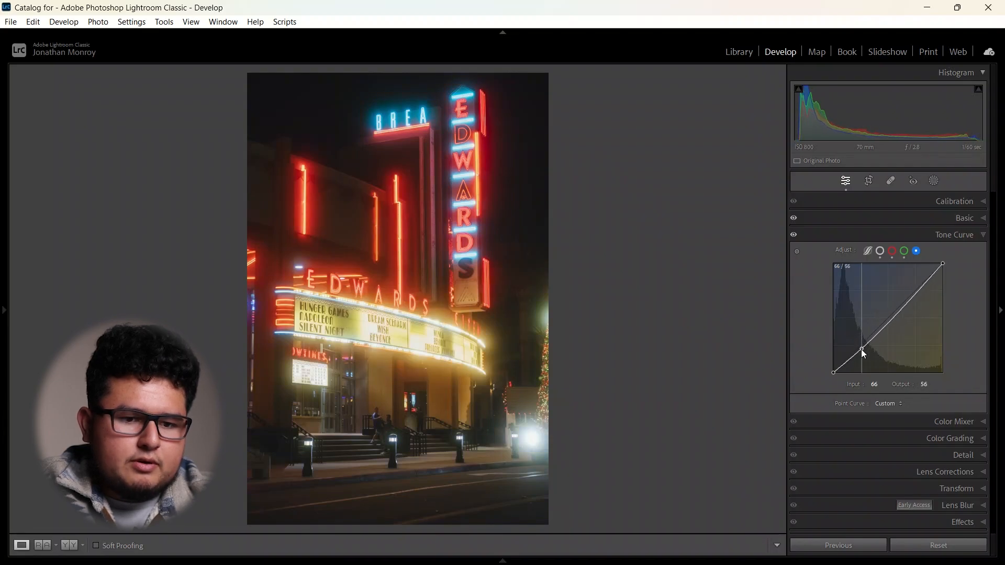
# Inspect the photo against a white workspace background and set the background to a lighter gray than the original.
pyautogui.rightClick(702, 255)
pyautogui.click(728, 269)
pyautogui.click(490, 255)
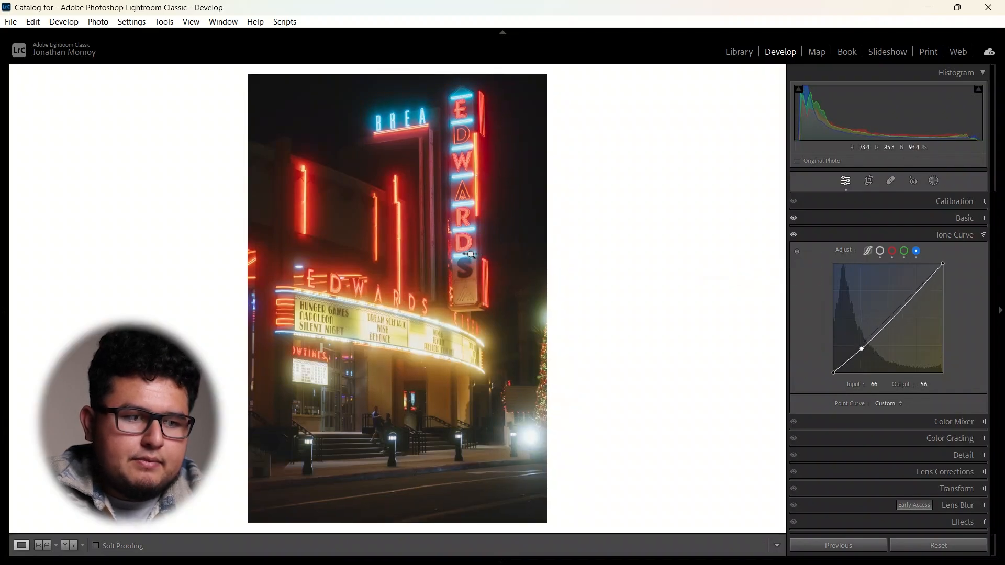
pyautogui.click(440, 275)
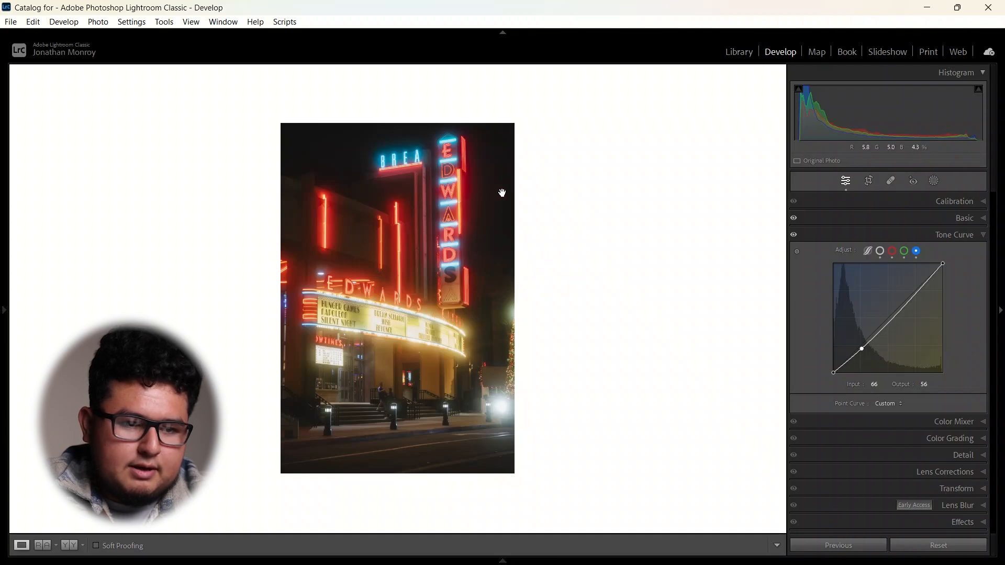
pyautogui.rightClick(616, 209)
pyautogui.click(668, 256)
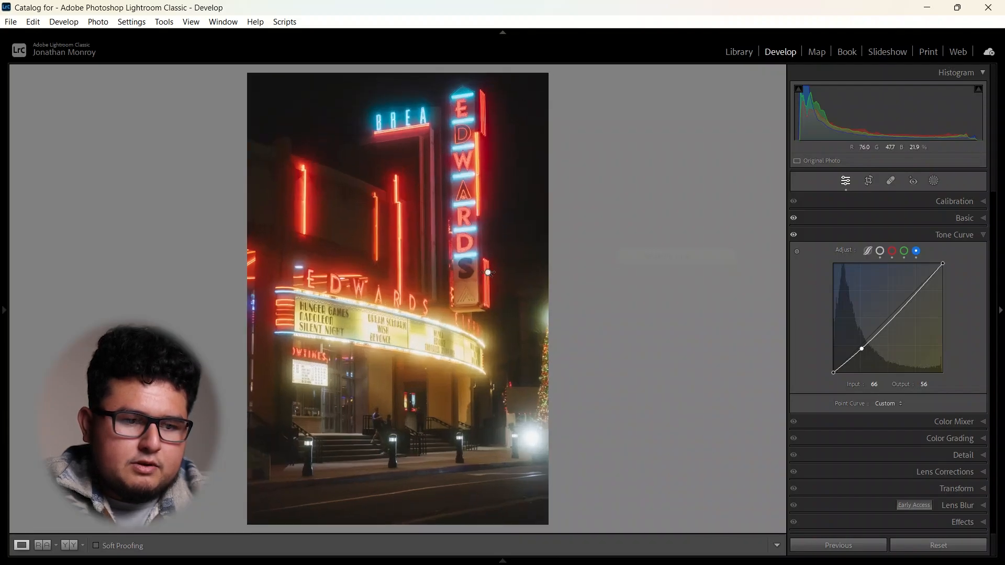
# Inspect the photo against Darker Gray and Black workspace backgrounds, then return the background to Medium Gray.
pyautogui.rightClick(625, 231)
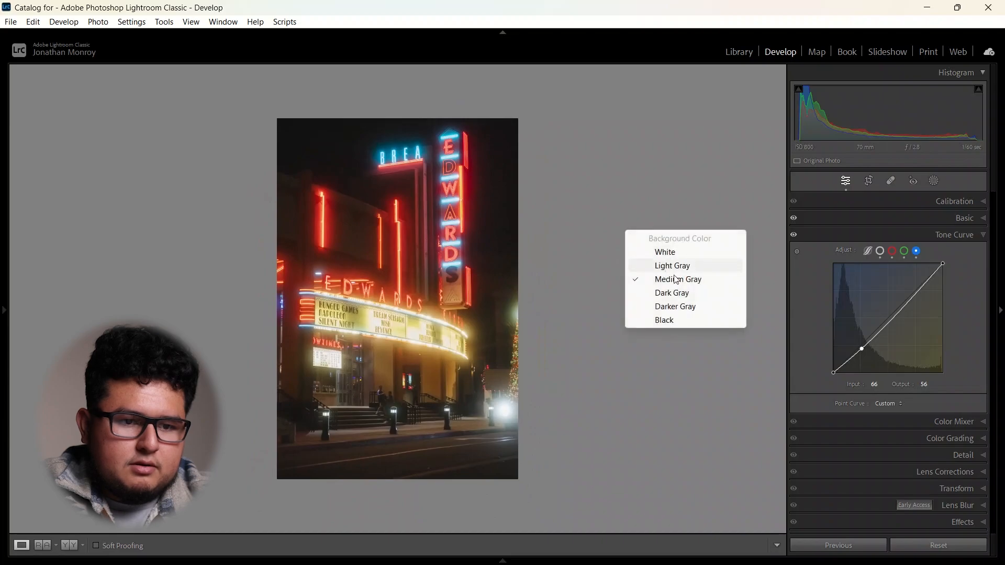
pyautogui.click(601, 227)
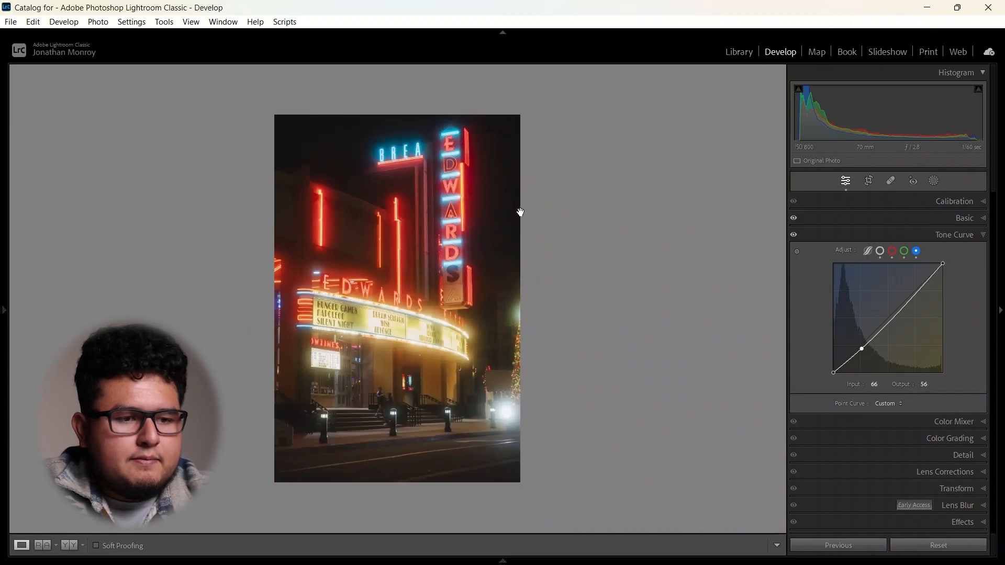
pyautogui.rightClick(575, 259)
pyautogui.click(624, 338)
pyautogui.rightClick(622, 341)
pyautogui.click(677, 435)
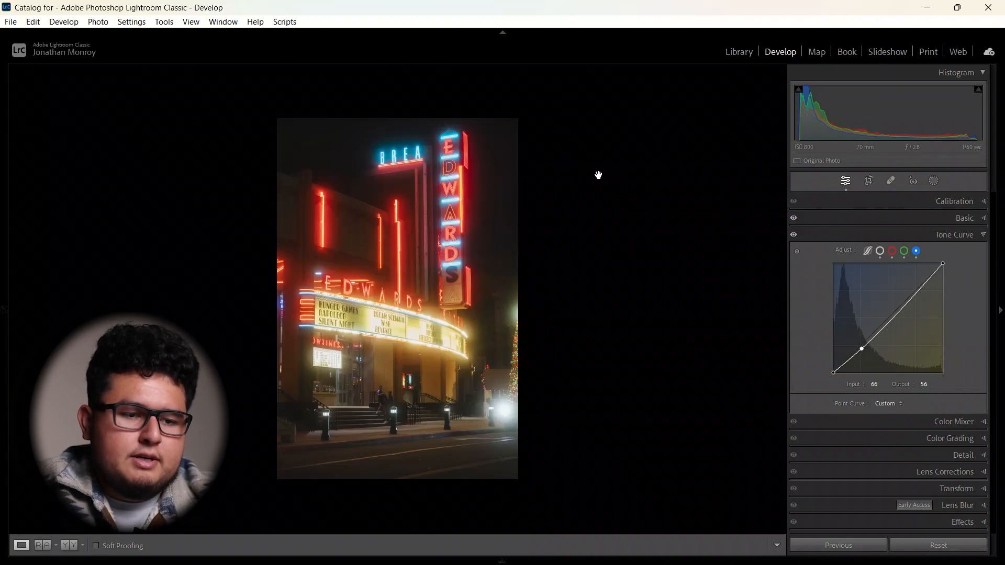
pyautogui.rightClick(630, 199)
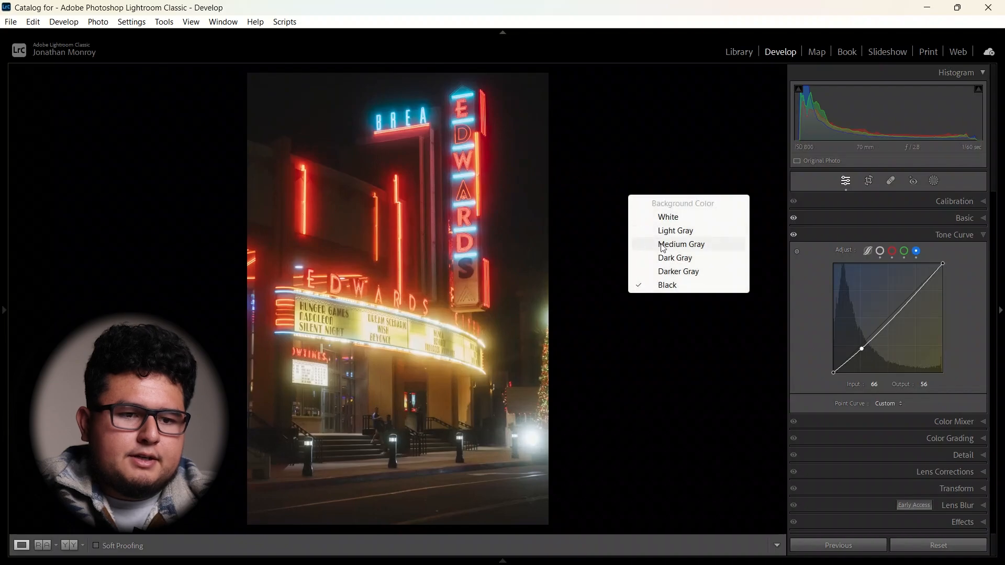
pyautogui.click(662, 245)
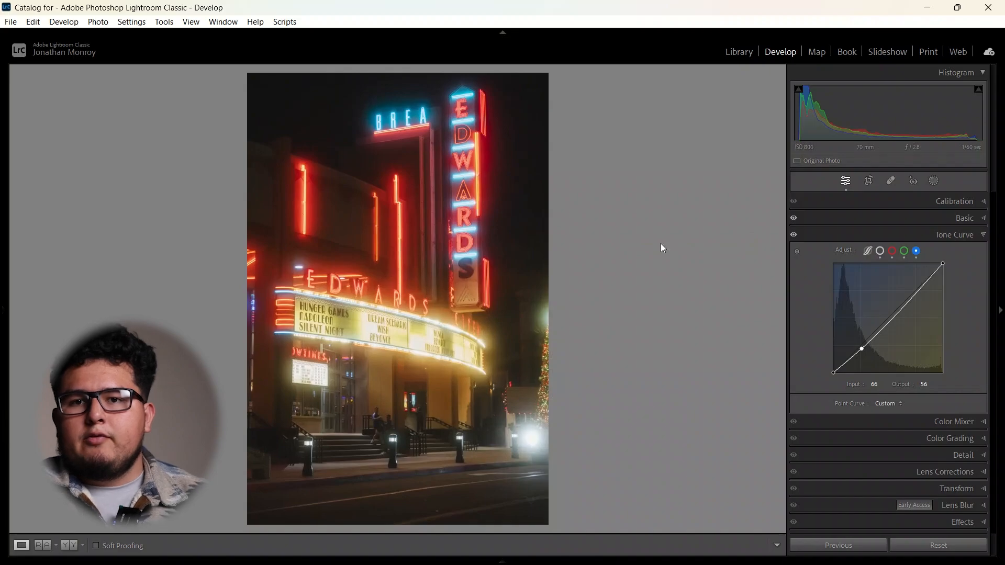
# Compare the photo against White, Black and Light Gray workspace backgrounds, and finish with the background on Medium Gray.
pyautogui.rightClick(661, 245)
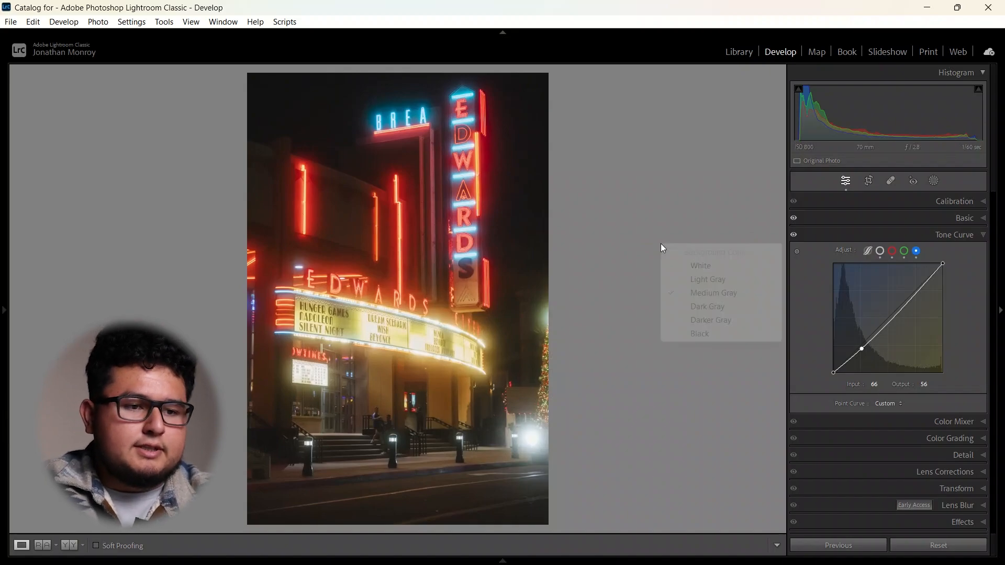
pyautogui.click(675, 265)
pyautogui.rightClick(634, 216)
pyautogui.click(691, 304)
pyautogui.rightClick(640, 231)
pyautogui.click(674, 278)
pyautogui.rightClick(577, 206)
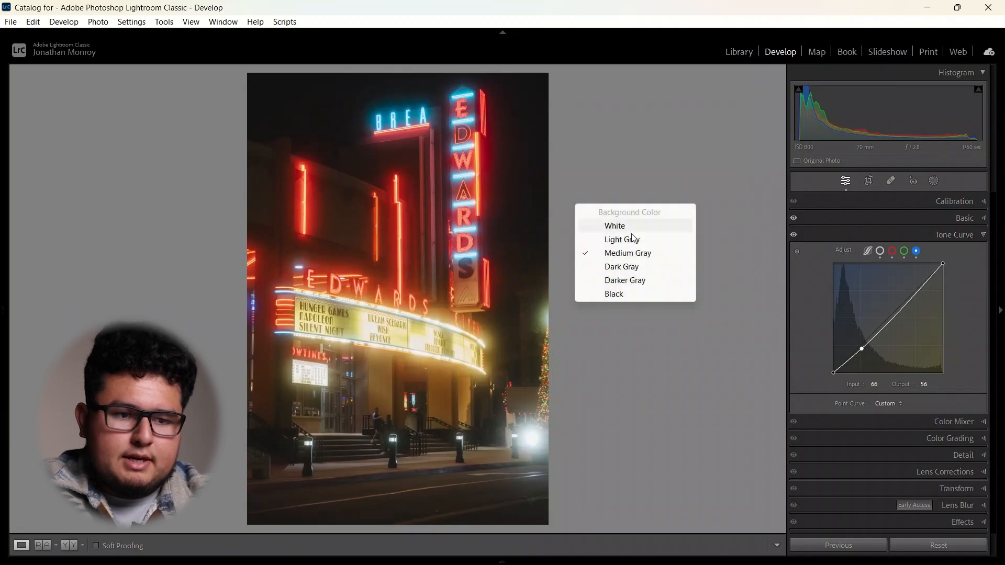
pyautogui.click(651, 242)
pyautogui.rightClick(649, 243)
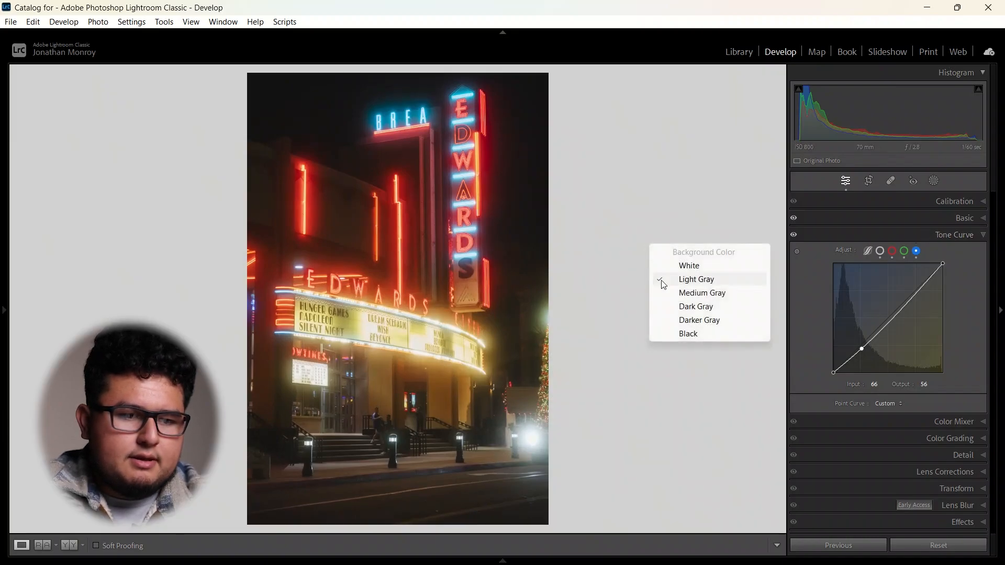
pyautogui.click(680, 289)
# Put the Tone Curve controls away and examine the Calibration primaries and the Color Mixer's HSL hue sliders.
pyautogui.click(879, 235)
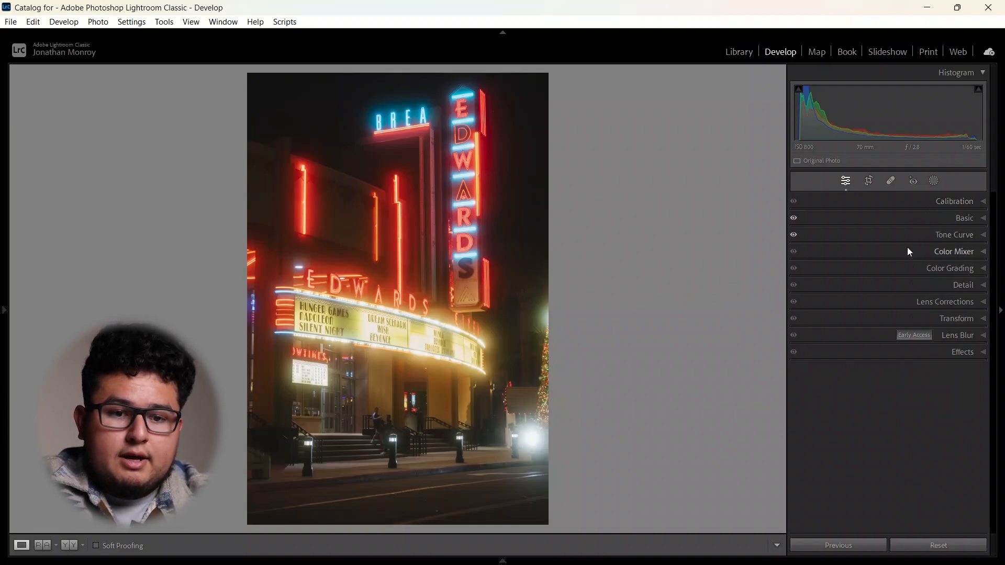
pyautogui.click(925, 202)
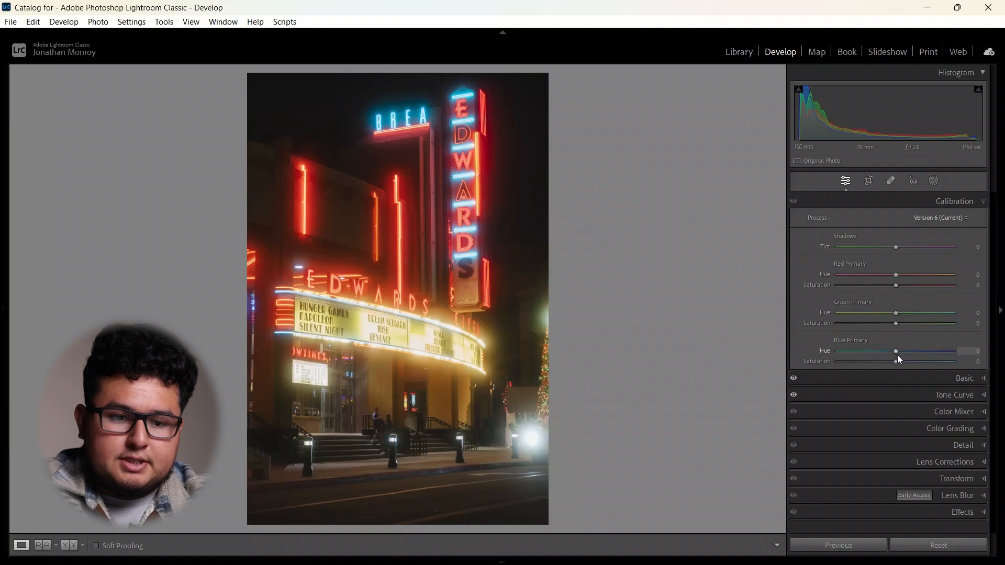
pyautogui.click(893, 204)
pyautogui.click(911, 253)
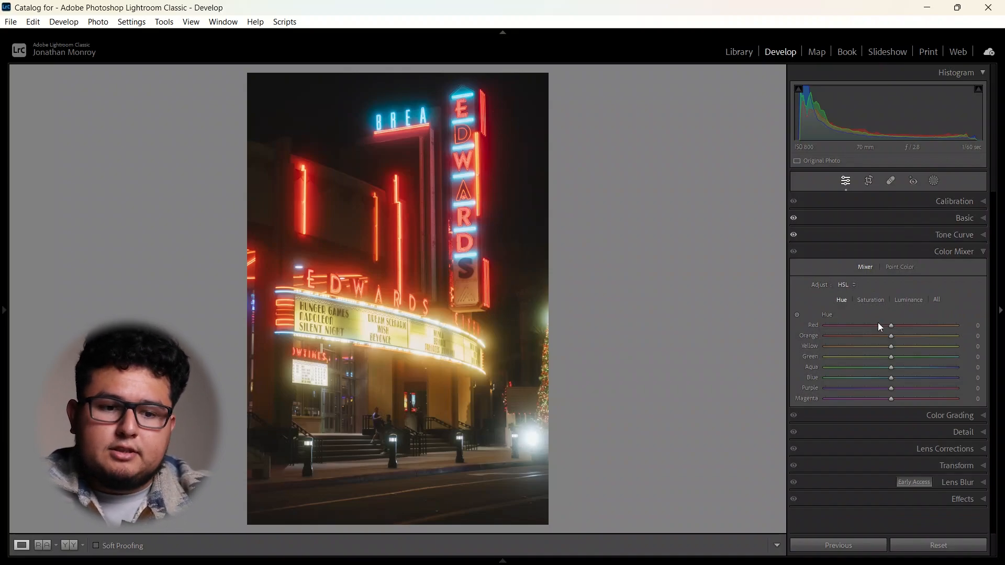
pyautogui.click(926, 248)
pyautogui.click(928, 199)
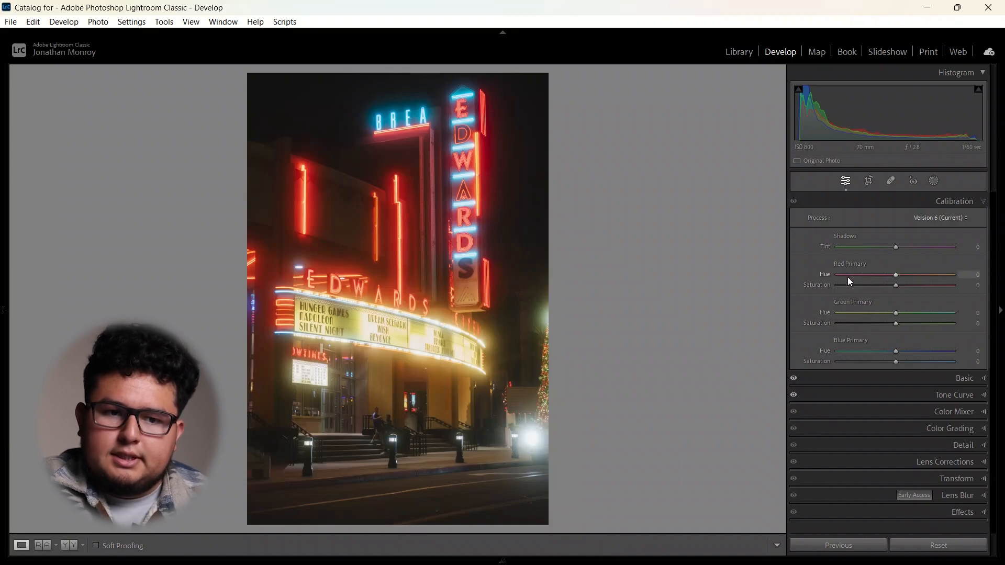
pyautogui.click(933, 204)
pyautogui.click(911, 252)
pyautogui.click(929, 252)
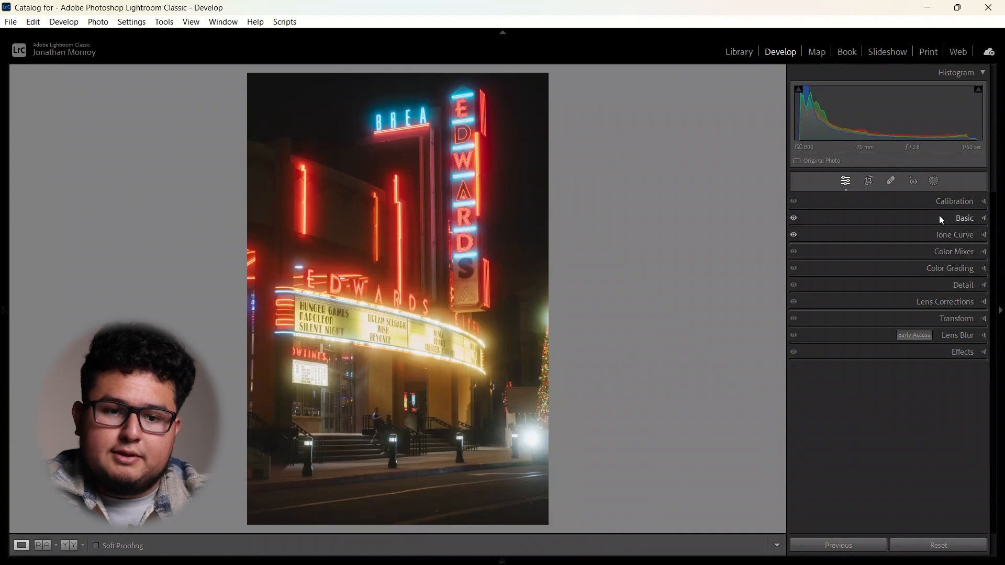
# Try a Calibration blue primary hue of -10 and then -72, checking the blue neon signs up close.
pyautogui.click(940, 201)
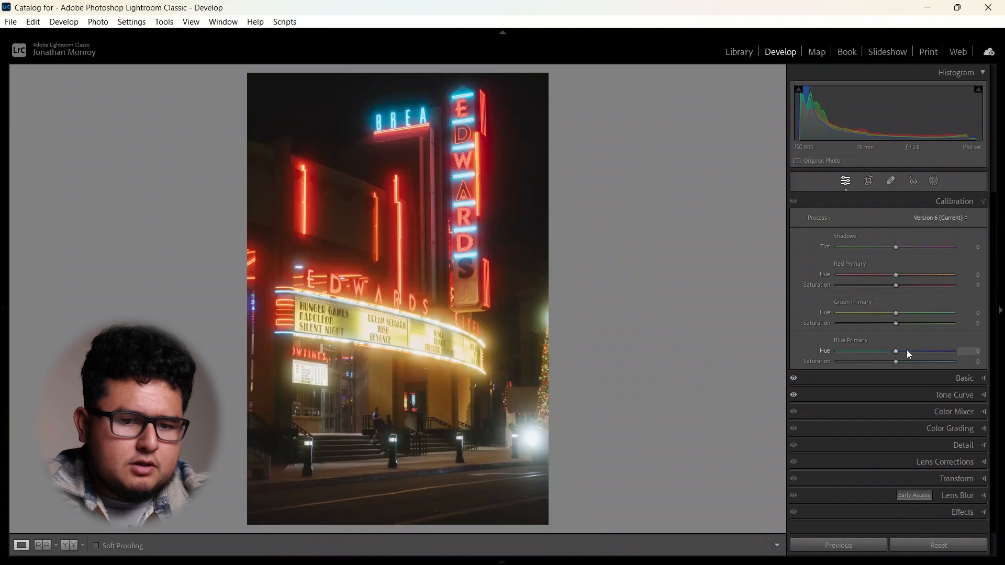
pyautogui.moveTo(897, 352); pyautogui.dragTo(891, 352)
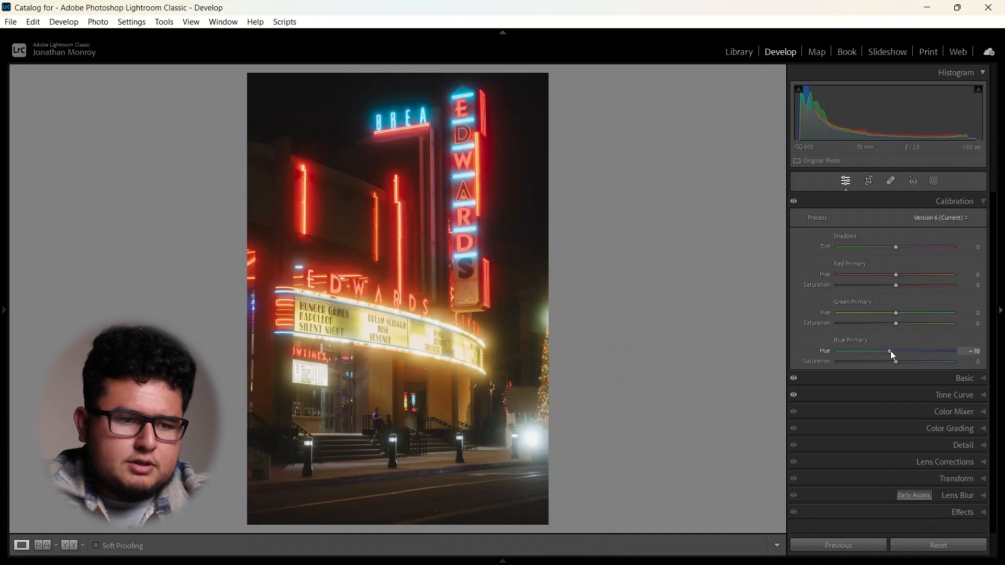
pyautogui.click(424, 112)
pyautogui.moveTo(500, 114); pyautogui.dragTo(513, 121)
pyautogui.moveTo(486, 157); pyautogui.dragTo(492, 184)
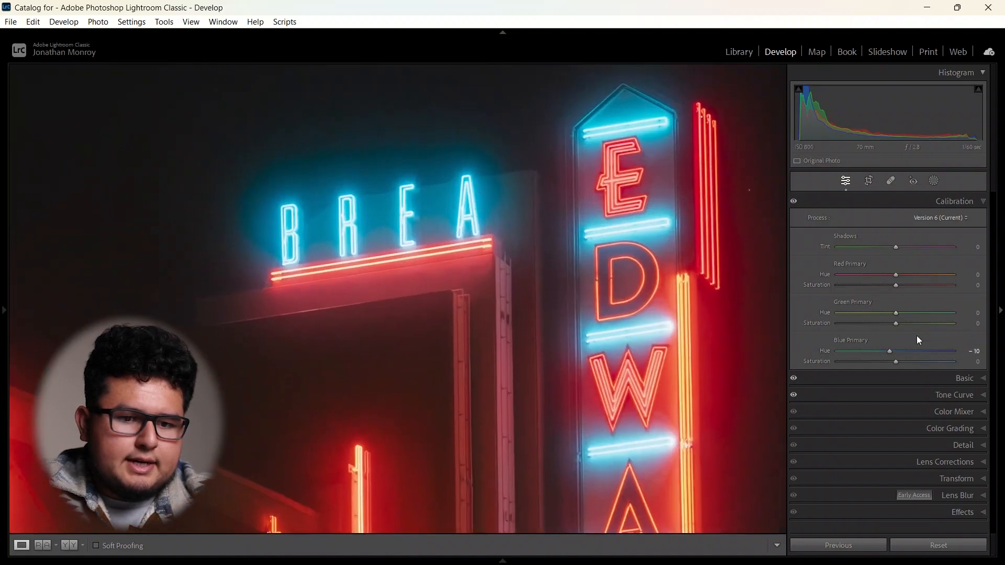
pyautogui.moveTo(889, 354); pyautogui.dragTo(855, 354)
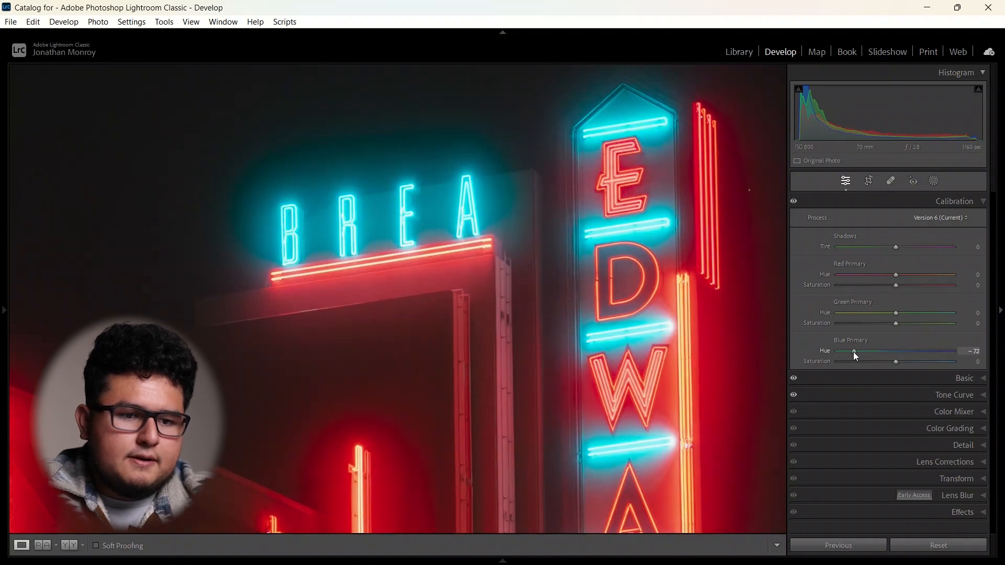
pyautogui.click(700, 301)
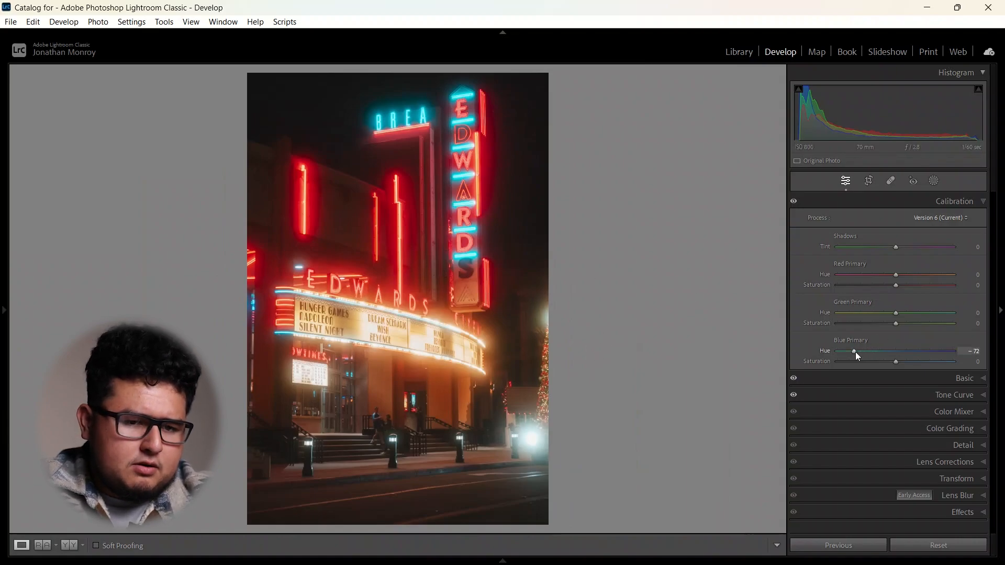
# Set the Calibration blue primary to hue -31 and saturation -24, checking the neon signs up close at saturation -100.
pyautogui.moveTo(856, 355); pyautogui.dragTo(821, 360)
pyautogui.moveTo(429, 113); pyautogui.dragTo(491, 268)
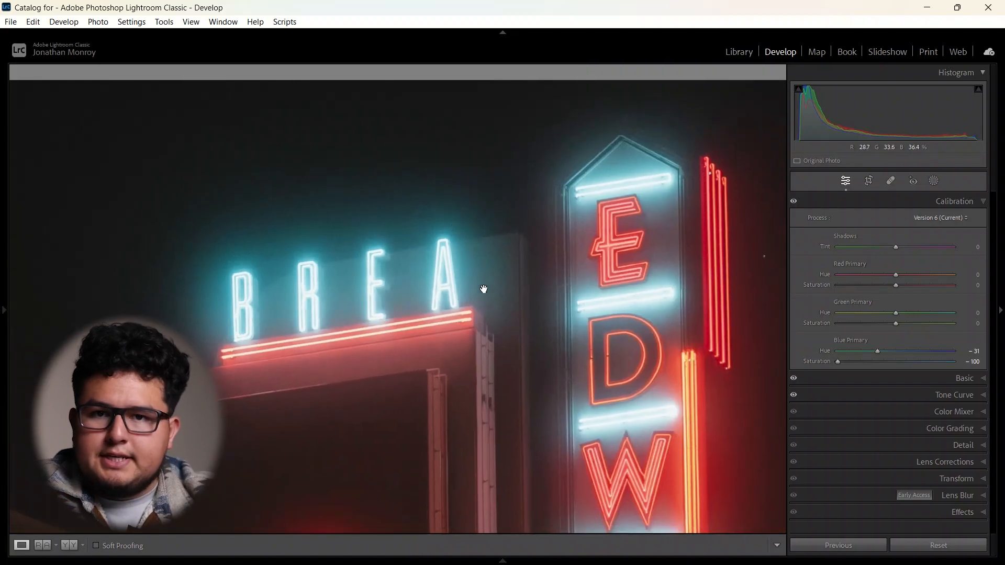
pyautogui.moveTo(534, 321); pyautogui.dragTo(498, 292)
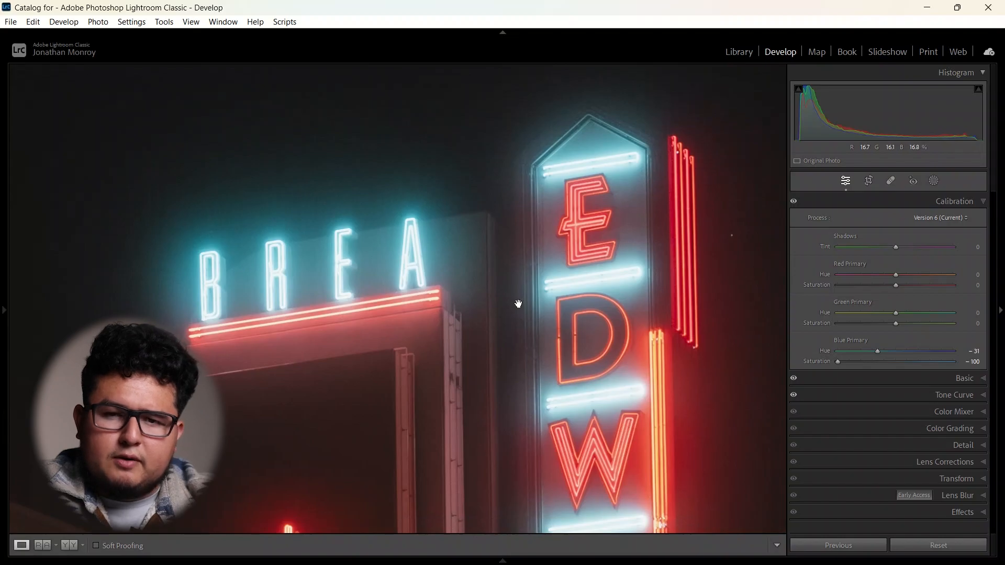
pyautogui.click(518, 304)
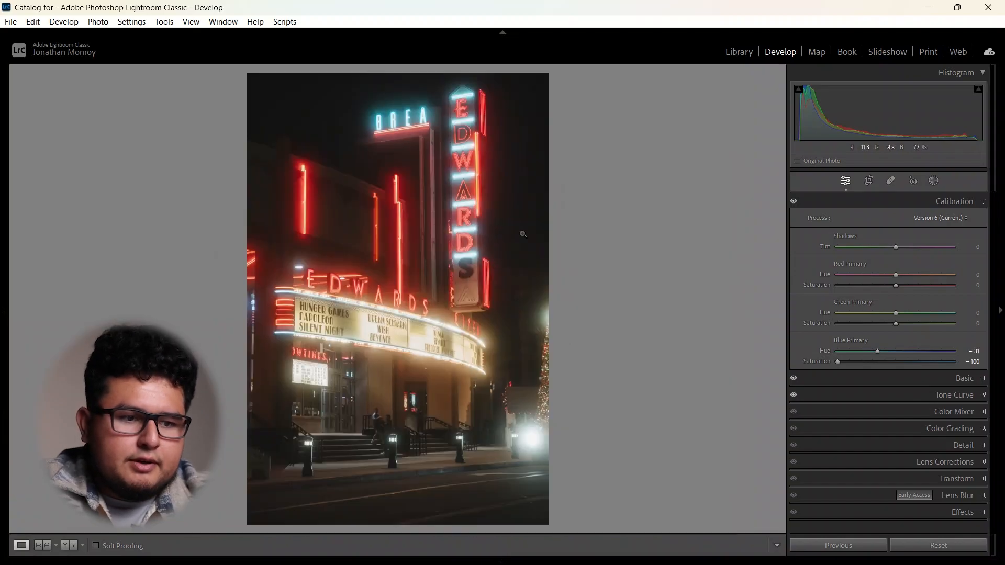
pyautogui.moveTo(840, 362); pyautogui.dragTo(882, 364)
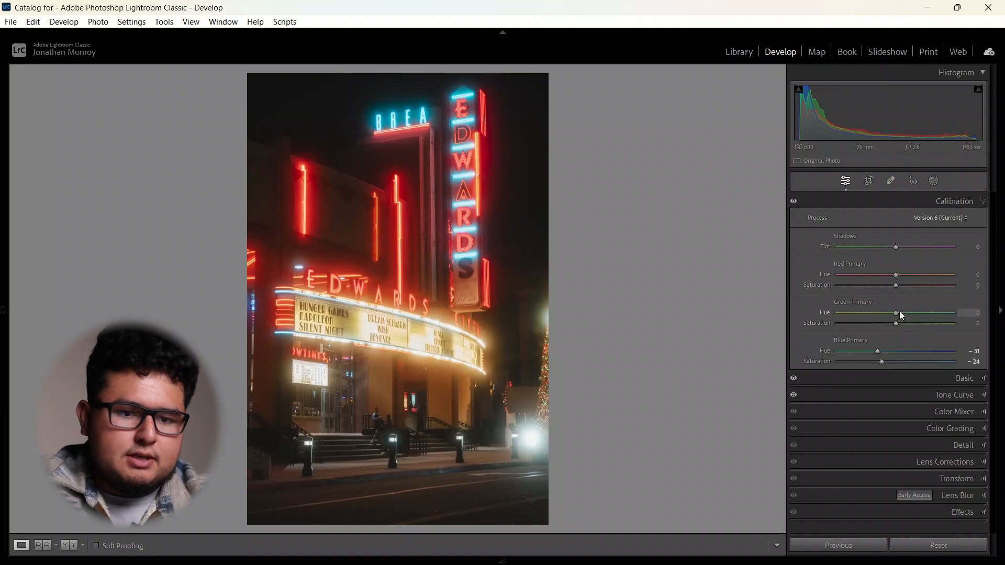
# Test the green primary hue at +100 and -100, then set it to +11 with green primary saturation at +4.
pyautogui.moveTo(897, 312)
pyautogui.mouseDown()
pyautogui.moveTo(869, 311)
pyautogui.moveTo(925, 316)
pyautogui.moveTo(858, 319)
pyautogui.moveTo(907, 317)
pyautogui.mouseUp()
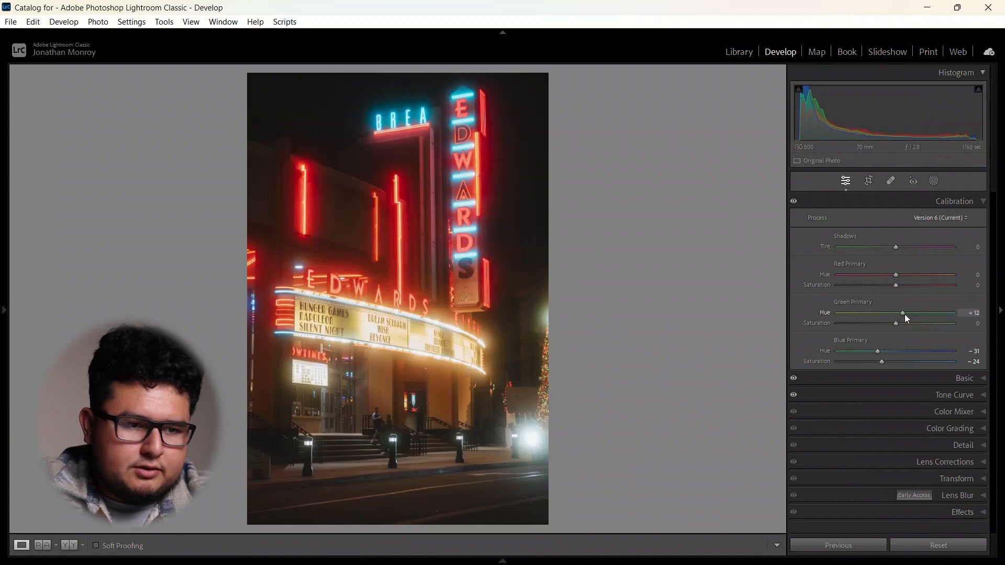
pyautogui.moveTo(905, 314); pyautogui.dragTo(962, 317)
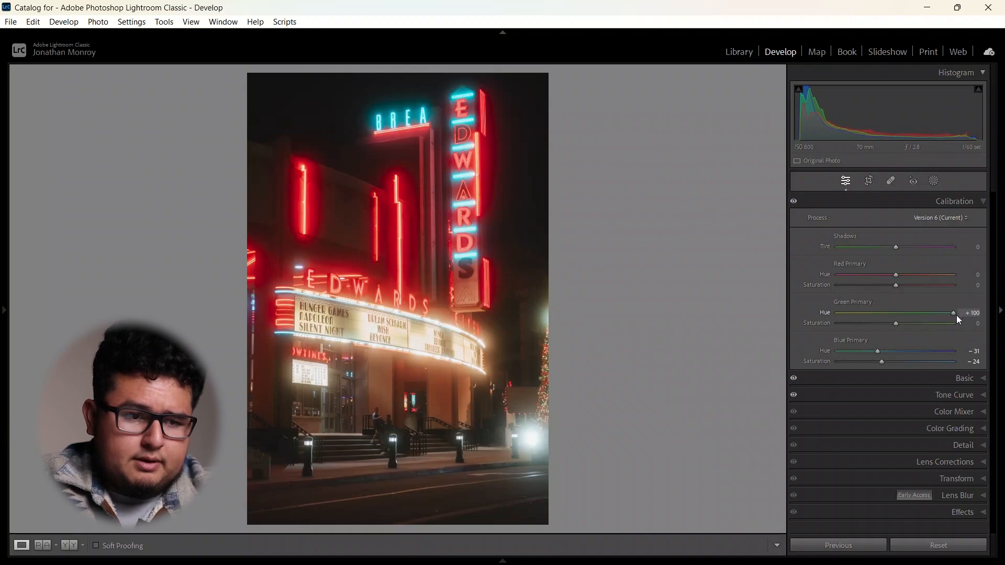
pyautogui.moveTo(880, 316); pyautogui.dragTo(738, 322)
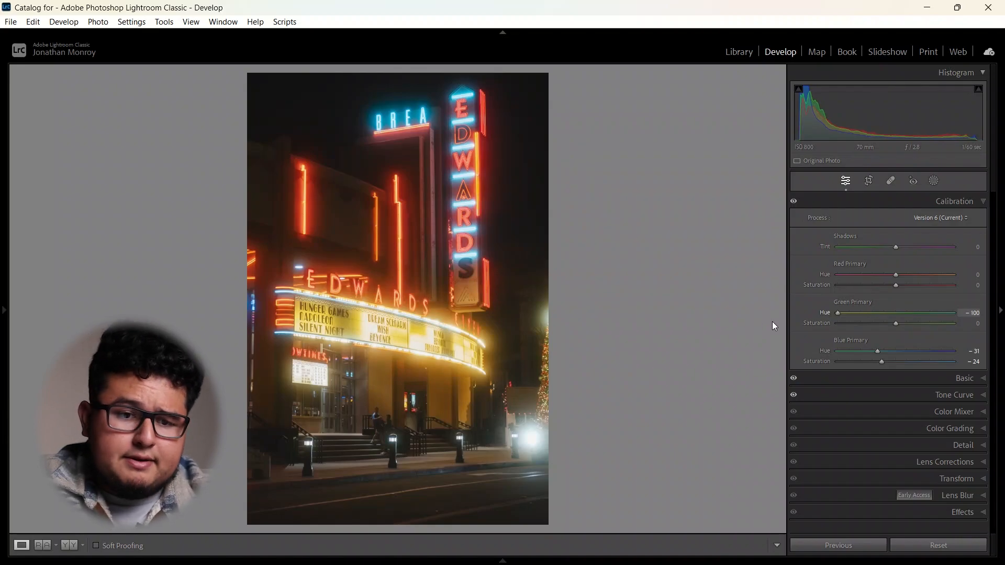
pyautogui.moveTo(838, 313); pyautogui.dragTo(904, 314)
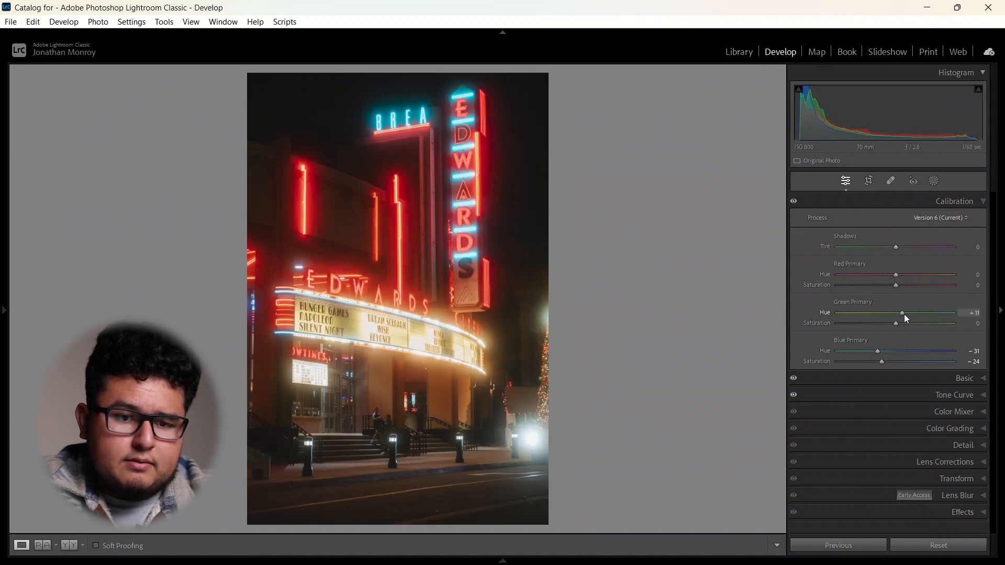
pyautogui.moveTo(896, 323)
pyautogui.mouseDown()
pyautogui.moveTo(831, 329)
pyautogui.moveTo(999, 326)
pyautogui.moveTo(897, 321)
pyautogui.mouseUp()
pyautogui.click(897, 201)
pyautogui.click(924, 203)
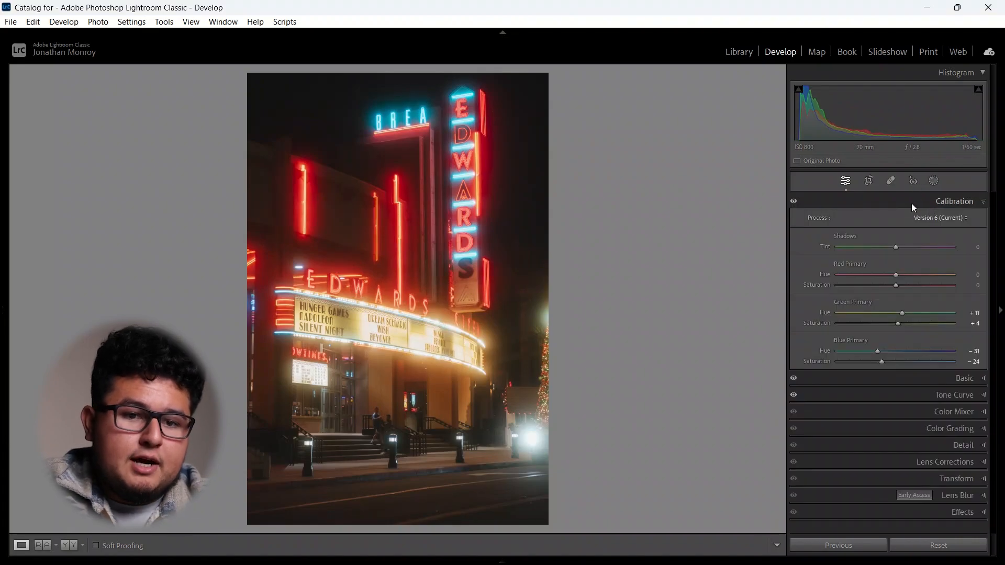
pyautogui.click(912, 204)
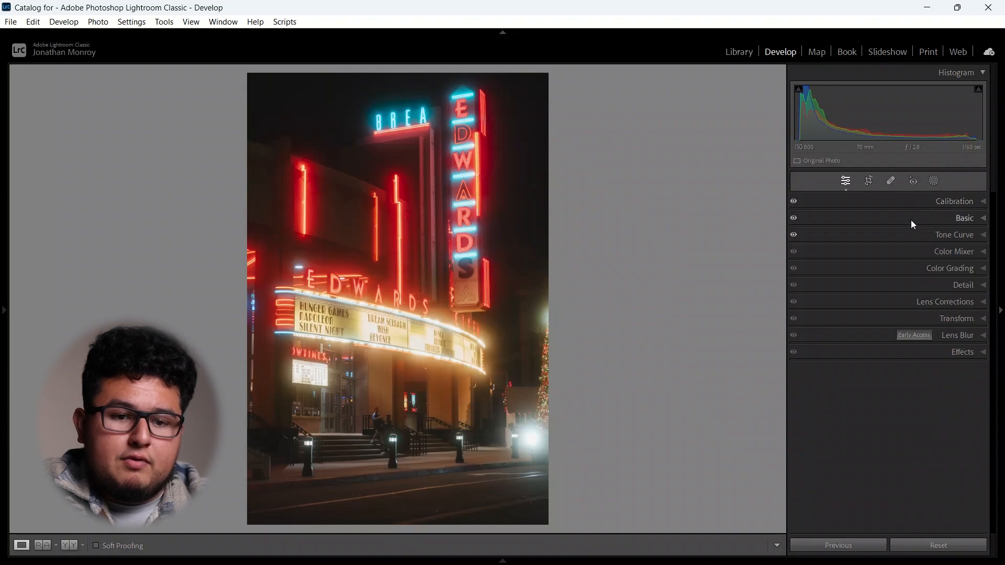
# Open the Color Mixer's hue controls and compare the edited photo with the original several times.
pyautogui.click(911, 253)
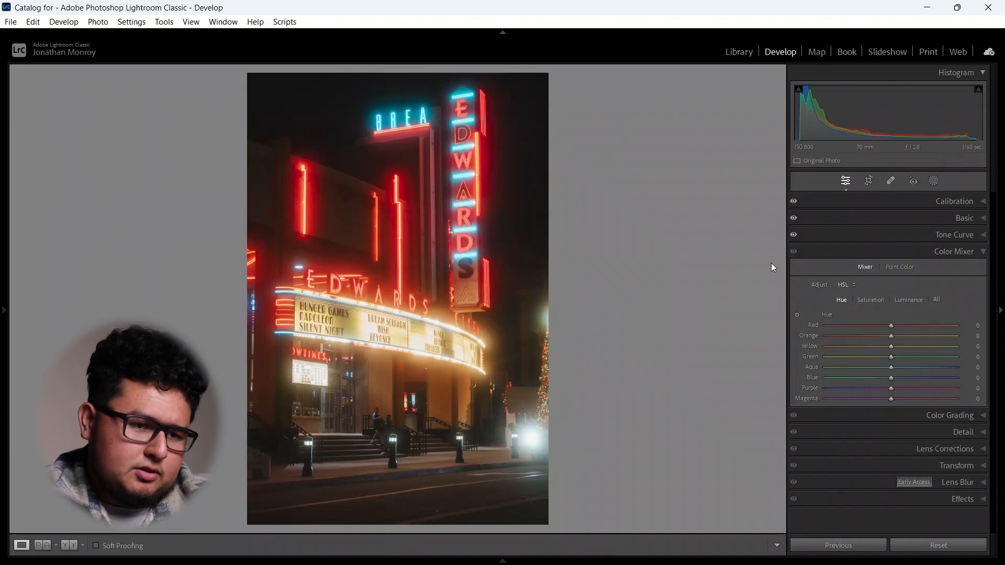
pyautogui.press('\\')
pyautogui.press('\\')
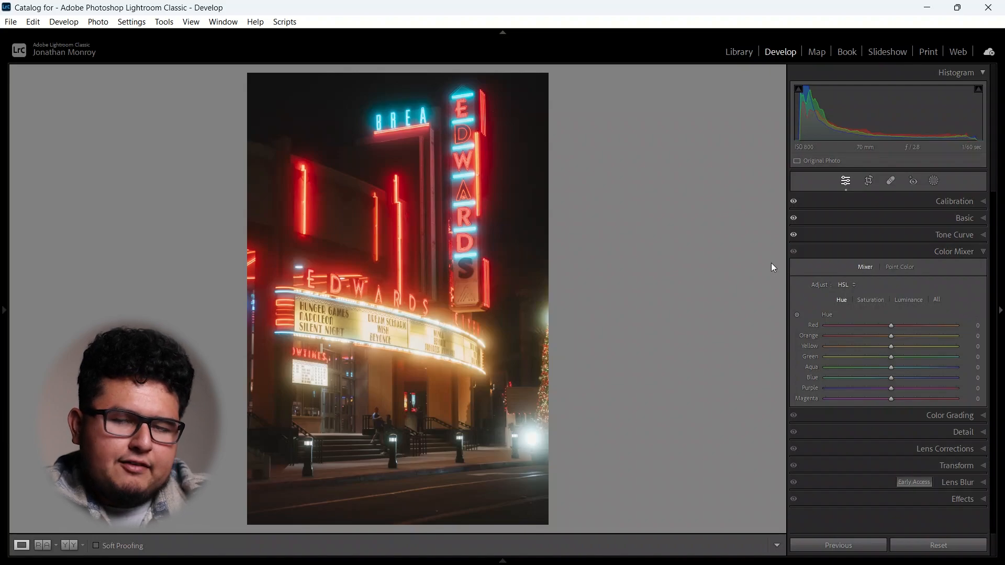
pyautogui.press('\\')
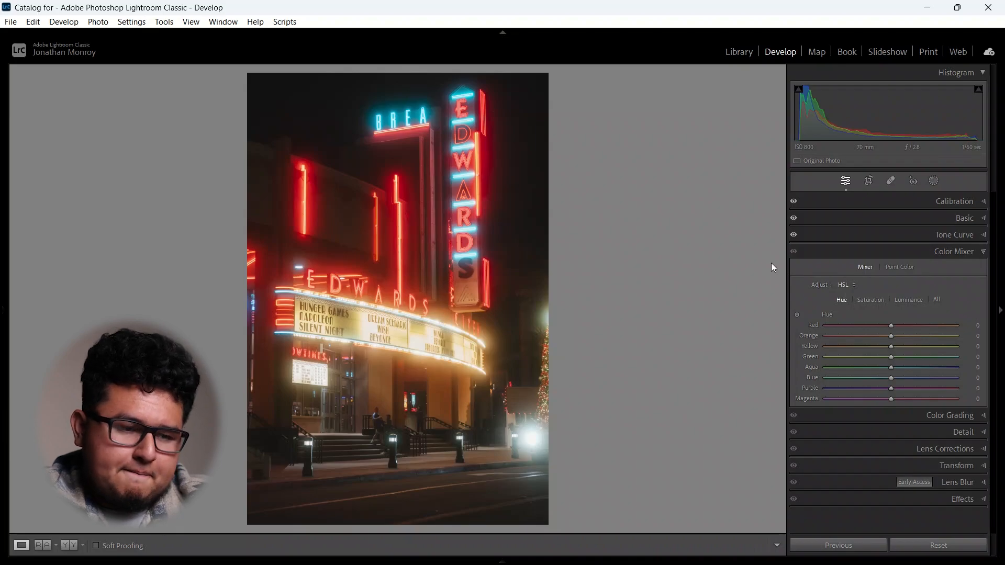
pyautogui.press('\\')
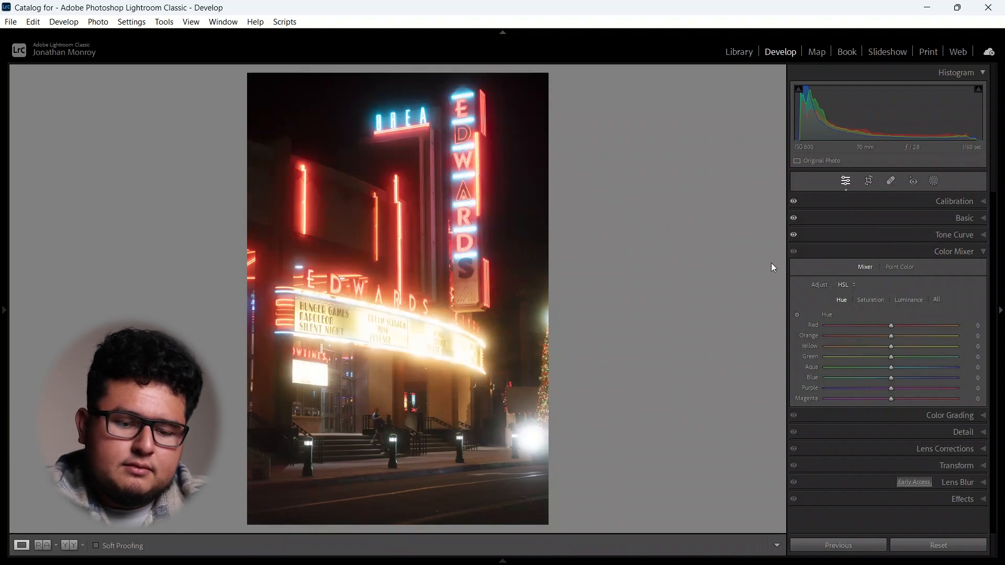
pyautogui.press('\\')
pyautogui.press('\\')
pyautogui.press('\\')
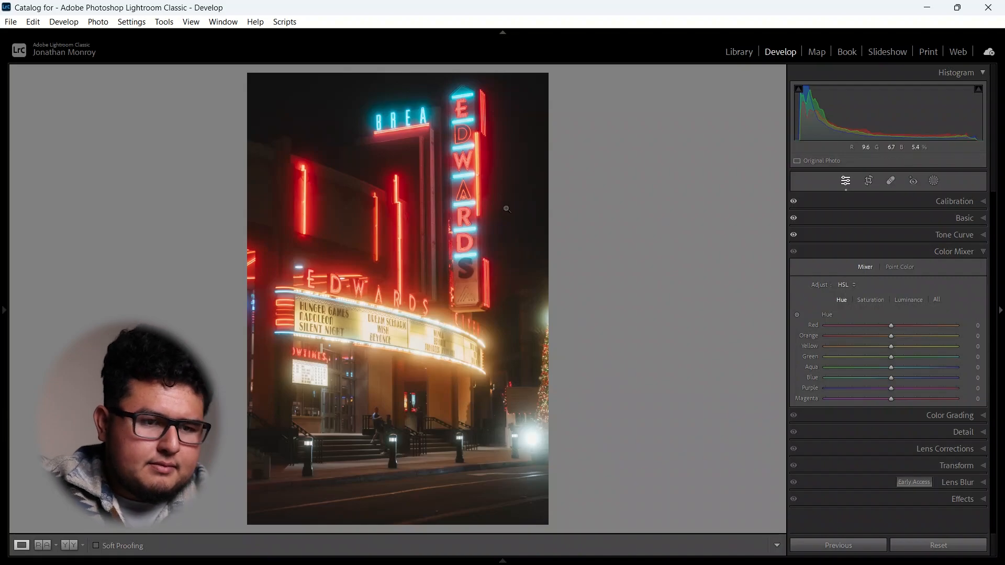
# Examine the red and blue neon tubes along the vertical EDWARDS sign up close, and return to the whole photo.
pyautogui.moveTo(523, 173); pyautogui.dragTo(435, 267)
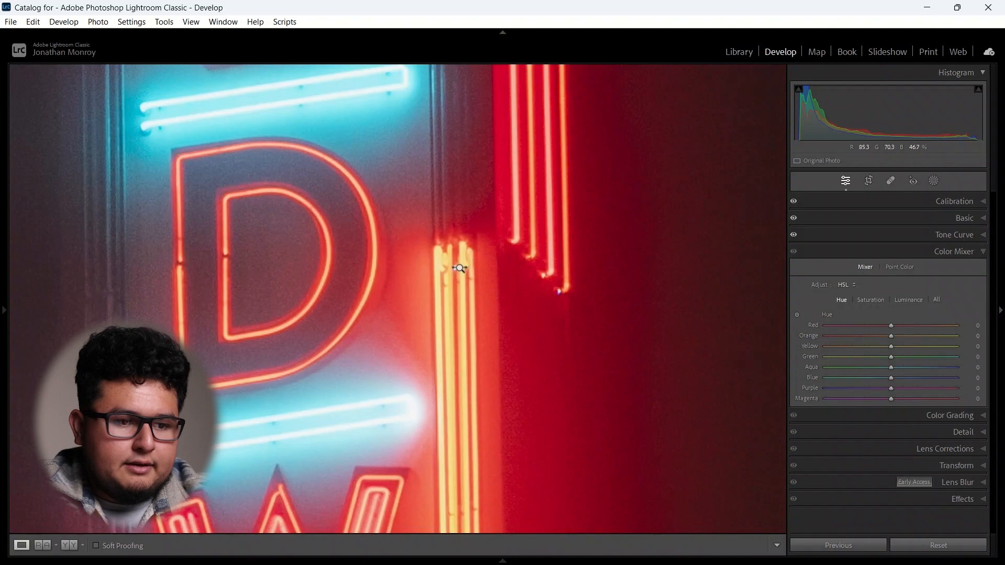
pyautogui.hotkey('ctrl', '-')
pyautogui.moveTo(419, 356); pyautogui.dragTo(463, 214)
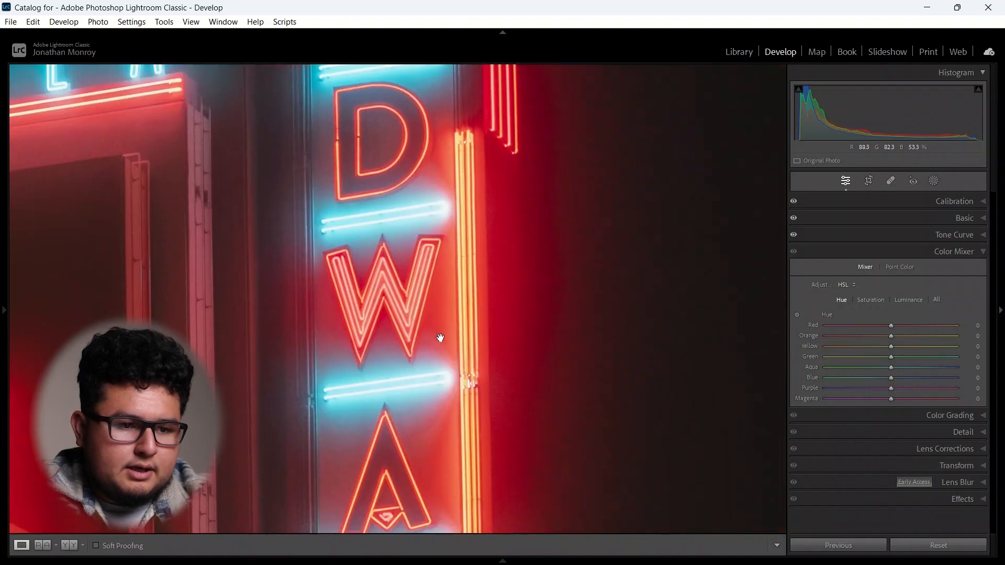
pyautogui.moveTo(470, 367); pyautogui.dragTo(479, 152)
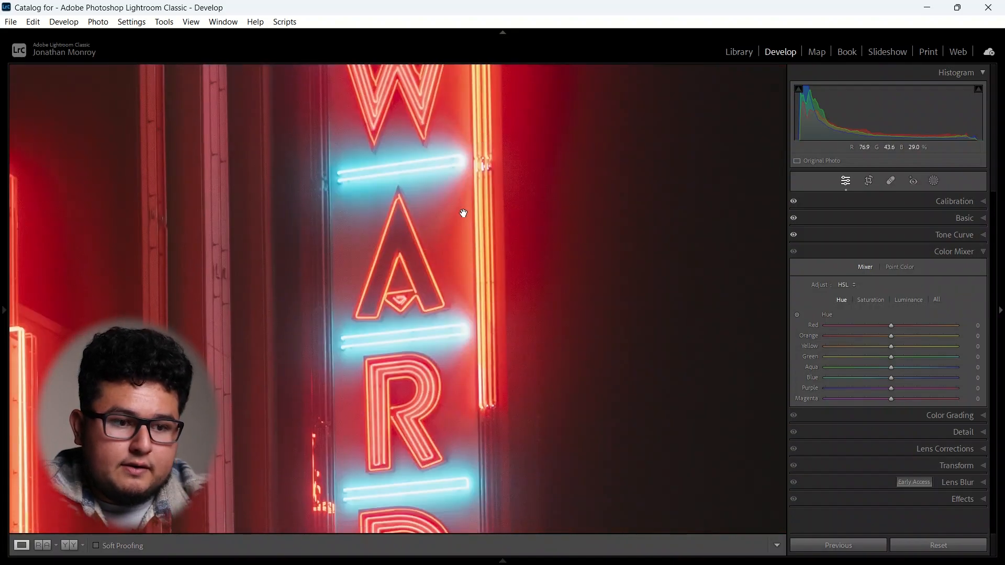
pyautogui.click(443, 253)
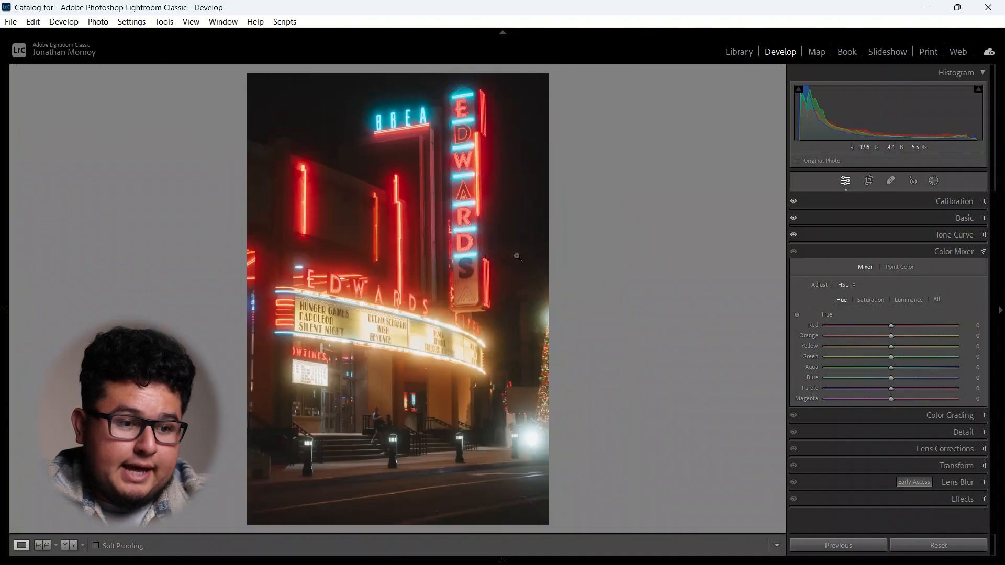
# Set the Color Mixer's red saturation to -20, comparing the vertical sign's neon with the original up close at -24.
pyautogui.click(872, 301)
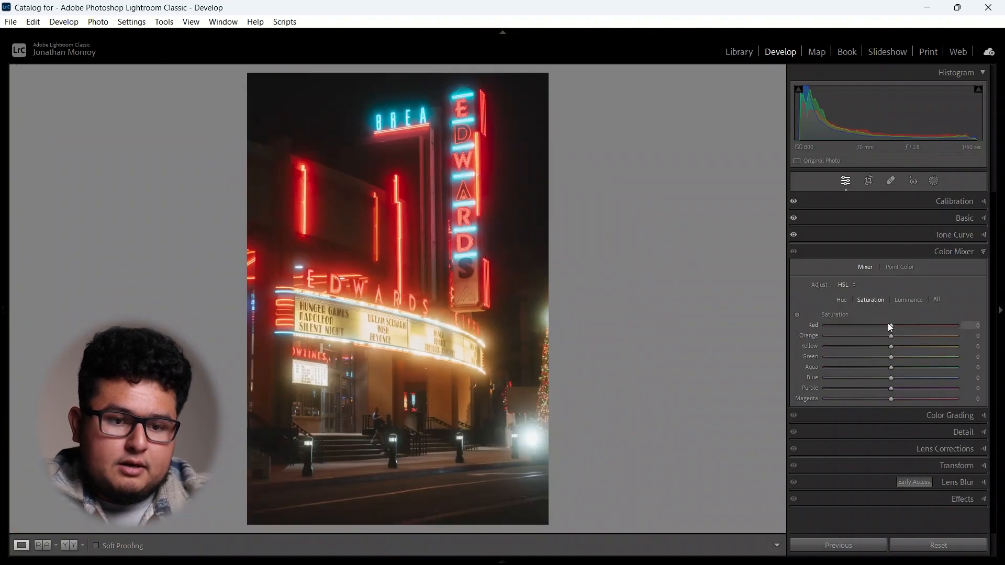
pyautogui.moveTo(891, 326); pyautogui.dragTo(883, 325)
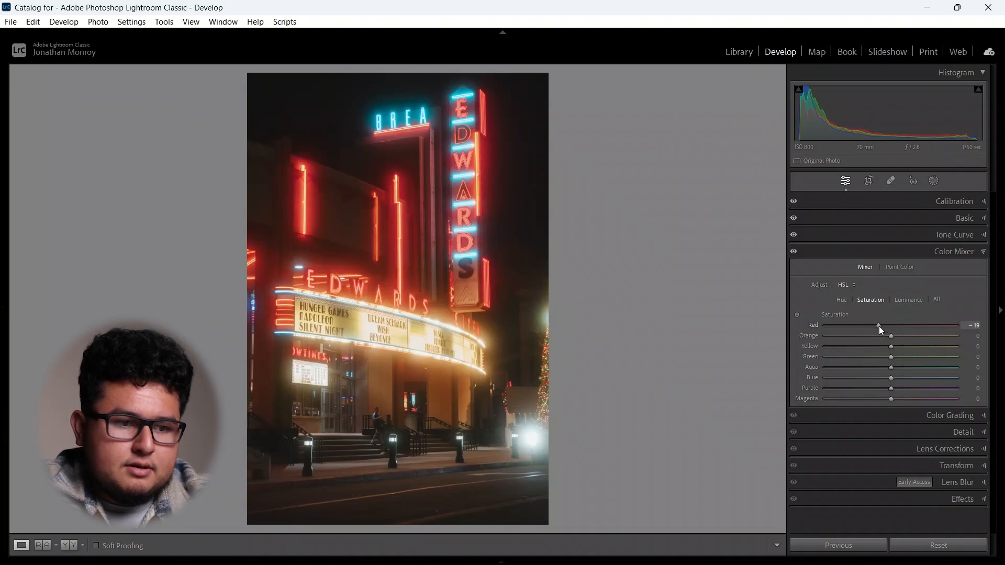
pyautogui.click(440, 192)
pyautogui.moveTo(565, 187); pyautogui.dragTo(179, 296)
pyautogui.moveTo(462, 232); pyautogui.dragTo(472, 285)
pyautogui.moveTo(444, 254); pyautogui.dragTo(468, 347)
pyautogui.moveTo(472, 252); pyautogui.dragTo(524, 252)
pyautogui.press('\\')
pyautogui.press('\\')
pyautogui.press('\\')
pyautogui.press('\\')
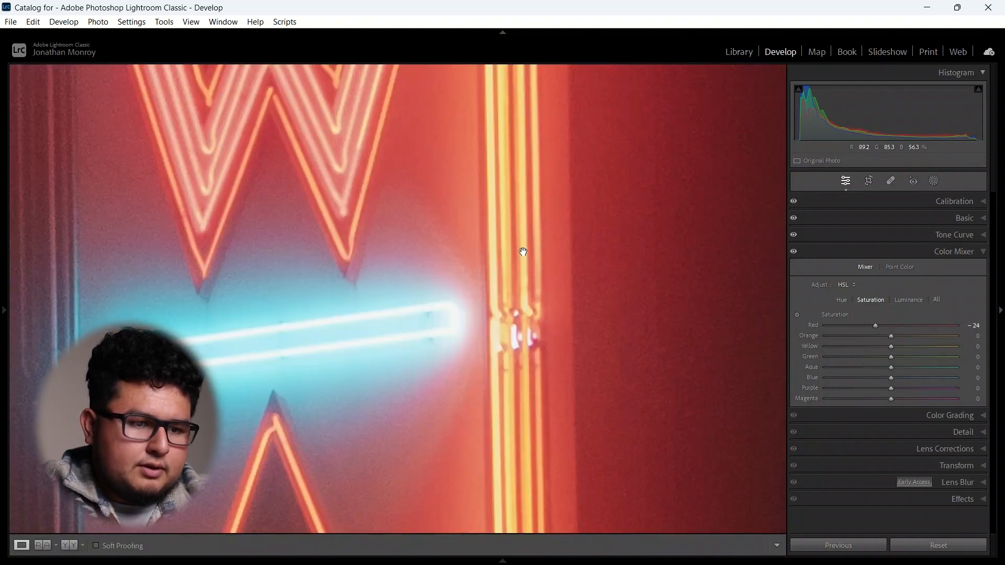
pyautogui.click(524, 254)
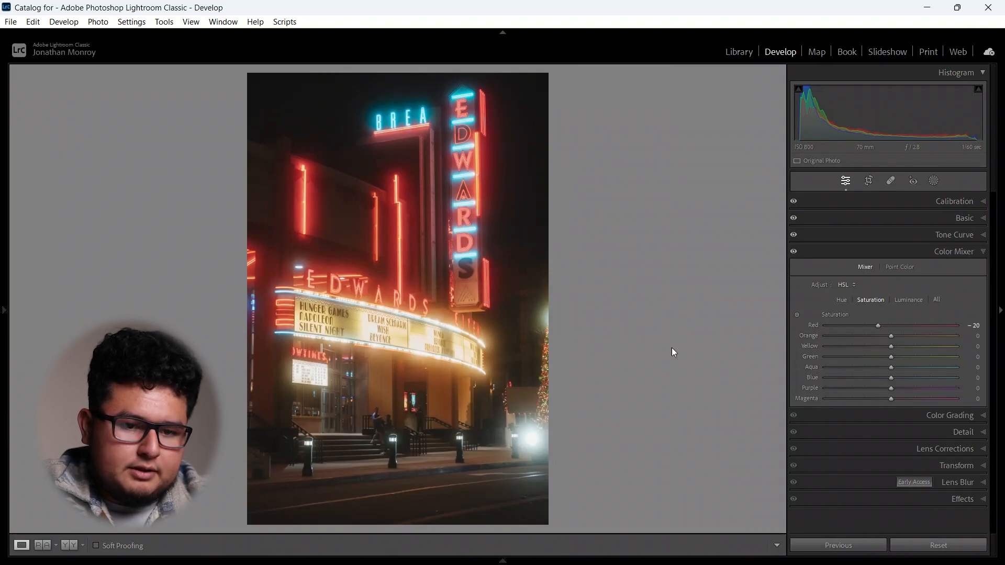
# Set the yellow saturation to -20 after checking the marquee up close, and try orange saturation at -67 before undoing it.
pyautogui.click(377, 338)
pyautogui.moveTo(432, 293); pyautogui.dragTo(262, 259)
pyautogui.click(521, 313)
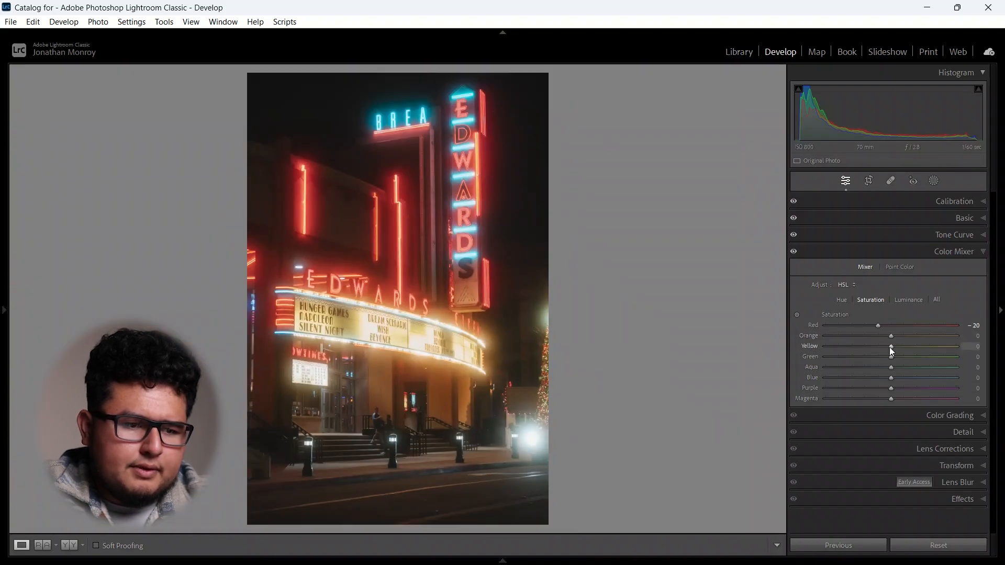
pyautogui.moveTo(887, 347); pyautogui.dragTo(880, 345)
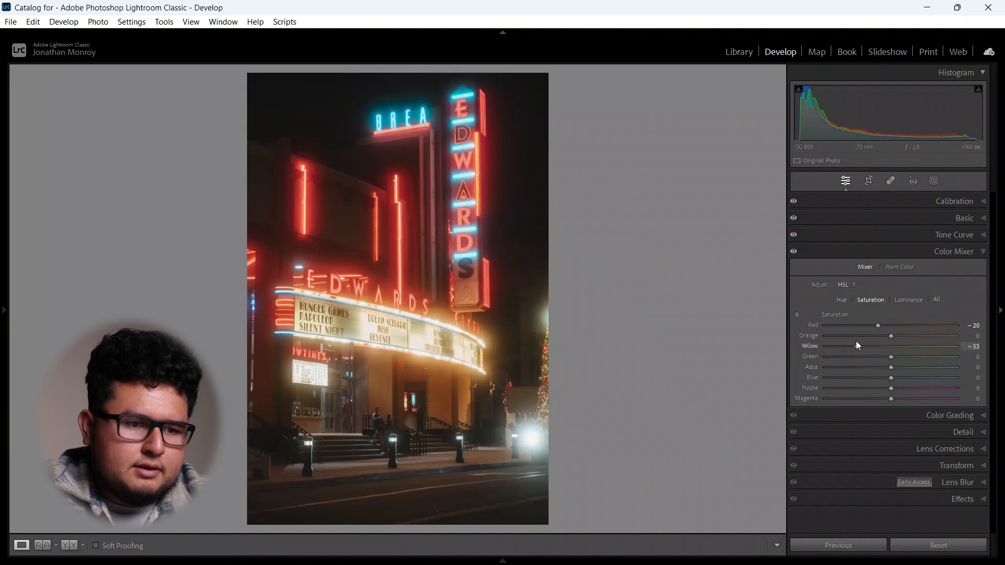
pyautogui.moveTo(859, 345)
pyautogui.mouseDown()
pyautogui.moveTo(878, 343)
pyautogui.moveTo(854, 337)
pyautogui.moveTo(906, 339)
pyautogui.moveTo(850, 338)
pyautogui.mouseUp()
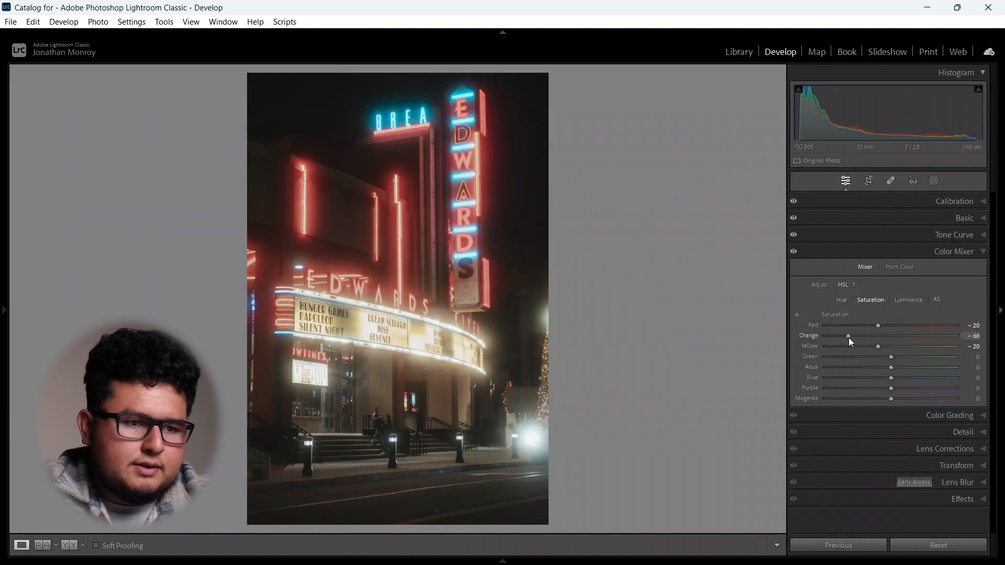
pyautogui.hotkey('ctrl', 'z')
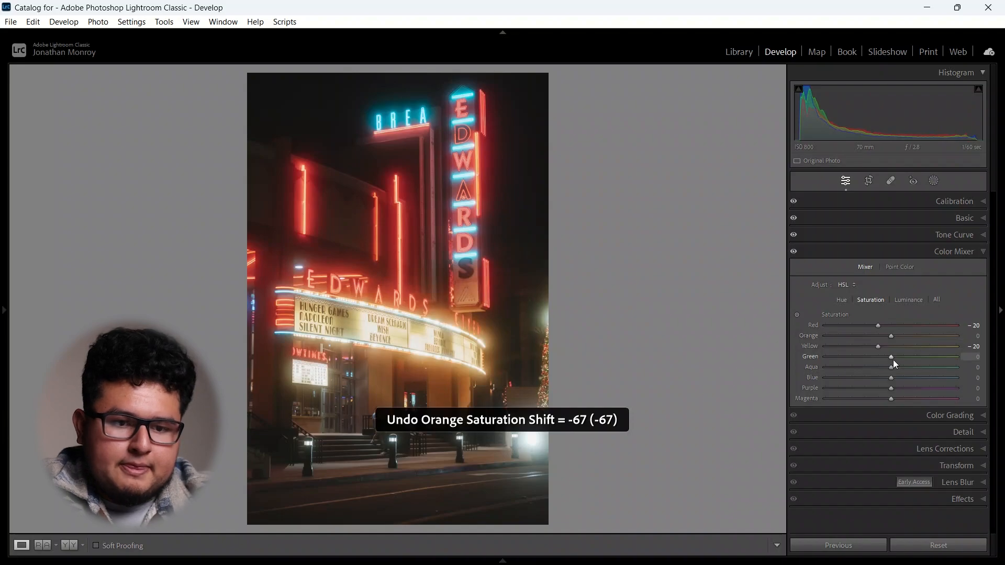
# Inspect the BREA sign up close, try the aqua saturation at -100 and undo it.
pyautogui.click(423, 122)
pyautogui.moveTo(498, 127); pyautogui.dragTo(518, 193)
pyautogui.click(626, 247)
pyautogui.moveTo(891, 369); pyautogui.dragTo(708, 357)
pyautogui.hotkey('ctrl', 'z')
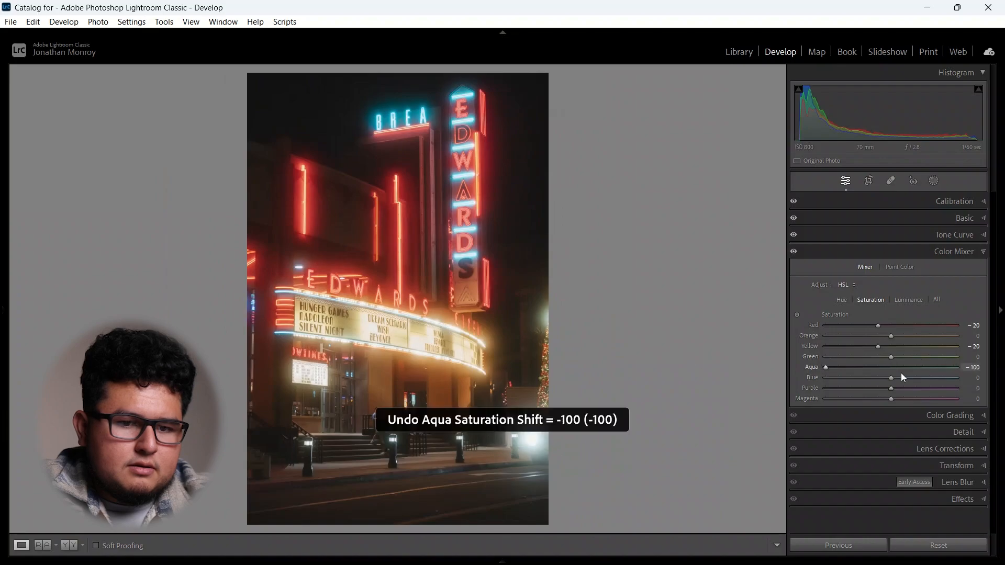
# Try the blue saturation at -22 and judge the photo against a white background at different zoom levels.
pyautogui.moveTo(893, 378)
pyautogui.mouseDown()
pyautogui.moveTo(846, 375)
pyautogui.moveTo(899, 375)
pyautogui.moveTo(865, 376)
pyautogui.moveTo(889, 383)
pyautogui.moveTo(878, 378)
pyautogui.mouseUp()
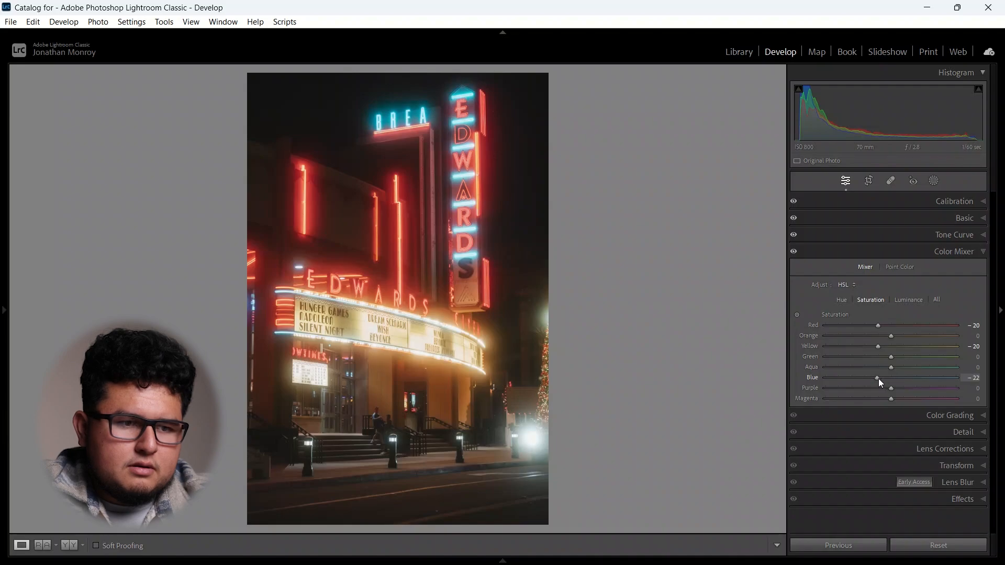
pyautogui.rightClick(639, 197)
pyautogui.click(671, 215)
pyautogui.click(466, 128)
pyautogui.moveTo(467, 128); pyautogui.dragTo(523, 242)
pyautogui.click(489, 258)
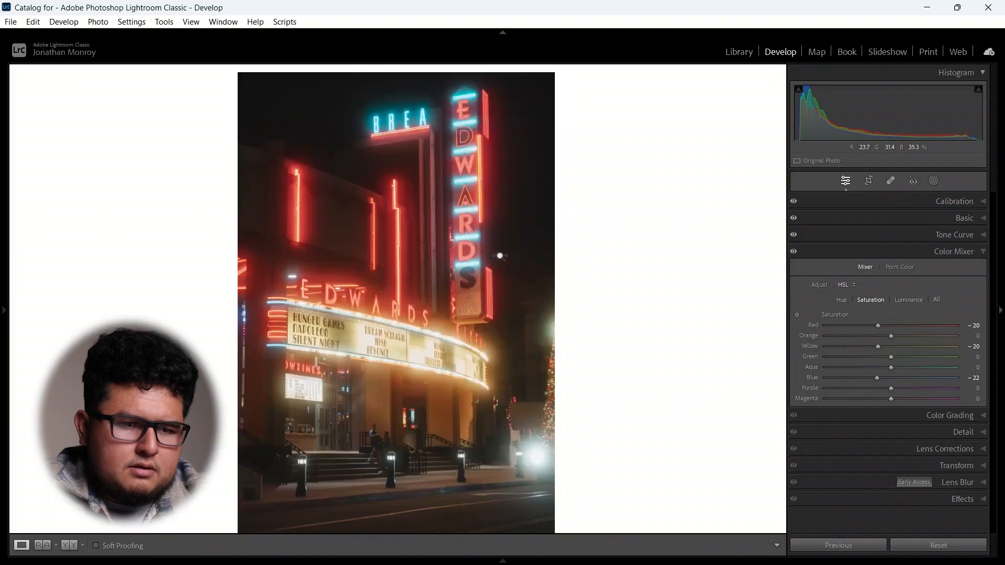
pyautogui.press('r')
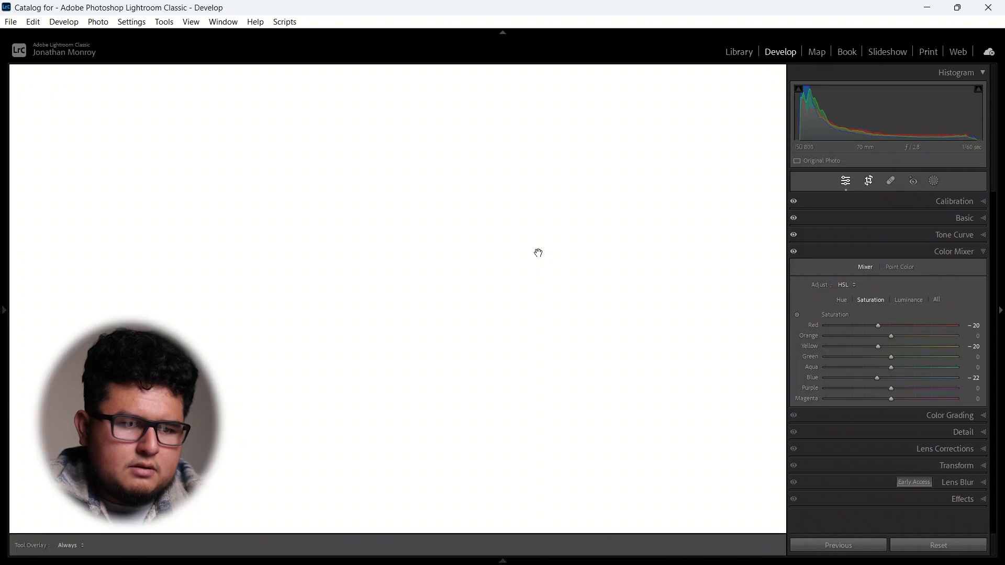
pyautogui.hotkey('shift', 'Tab')
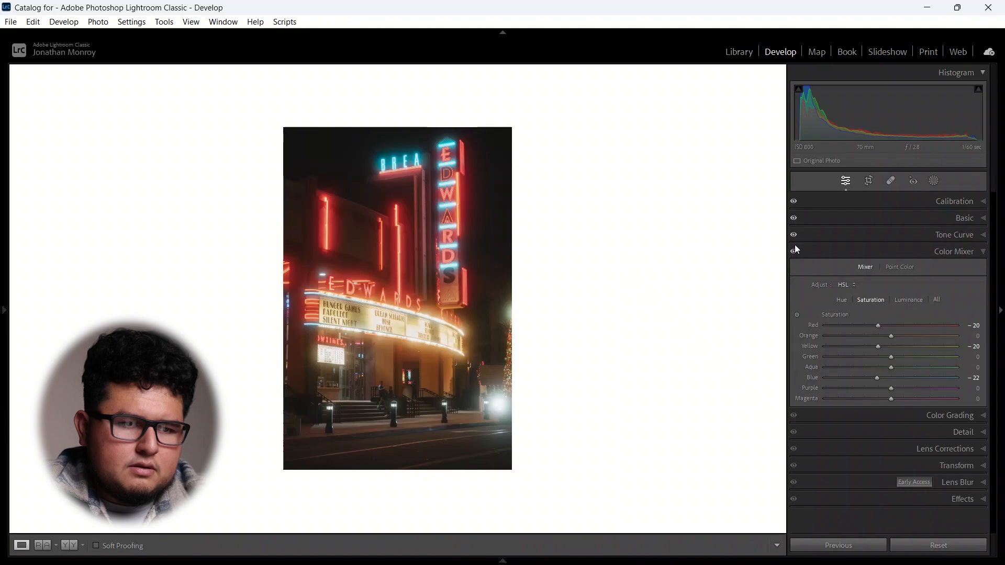
pyautogui.click(470, 264)
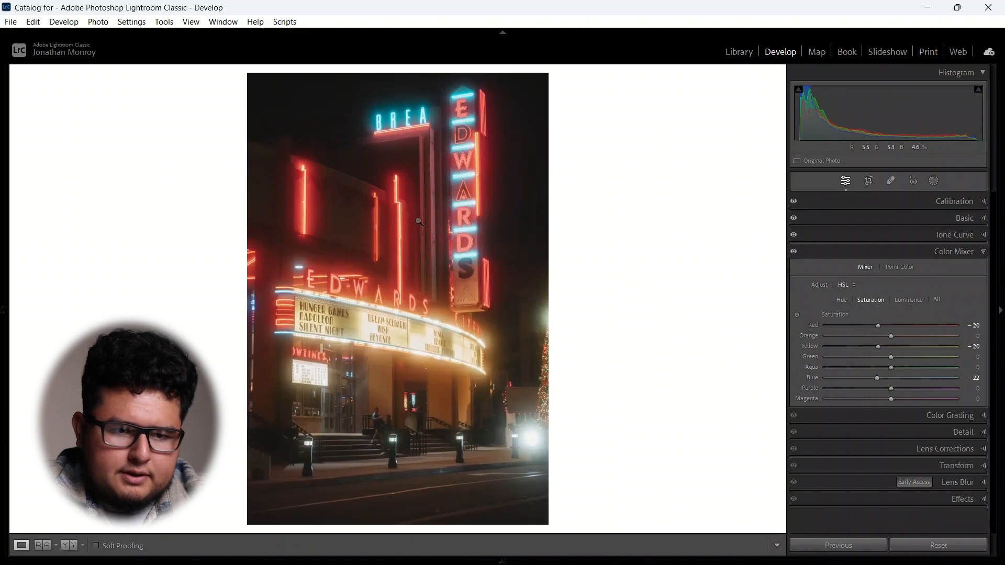
# Check the neon signs up close, undo the blue saturation change and restore the Medium Gray background.
pyautogui.click(454, 152)
pyautogui.hotkey('ctrl', '=')
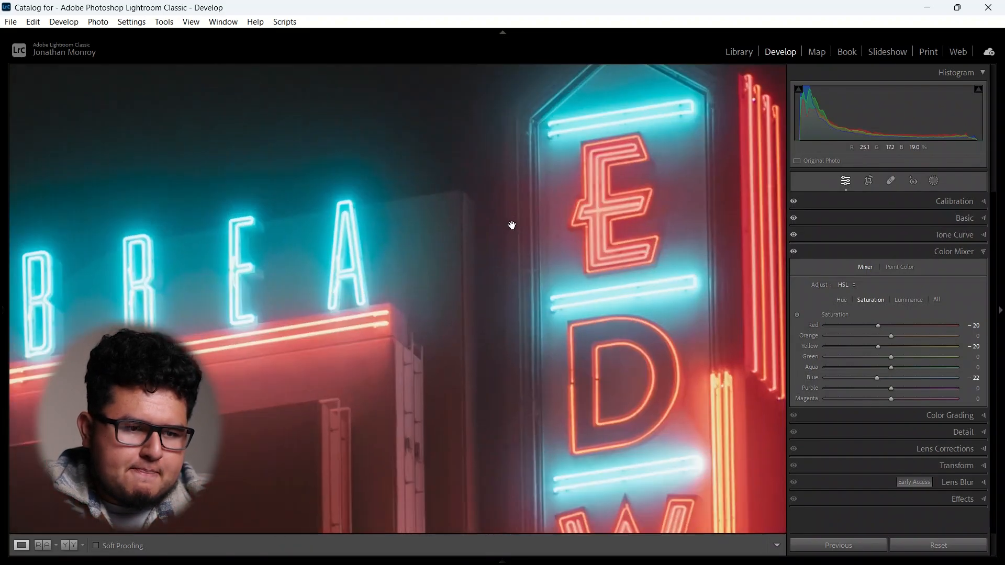
pyautogui.moveTo(512, 225); pyautogui.dragTo(559, 228)
pyautogui.press('z')
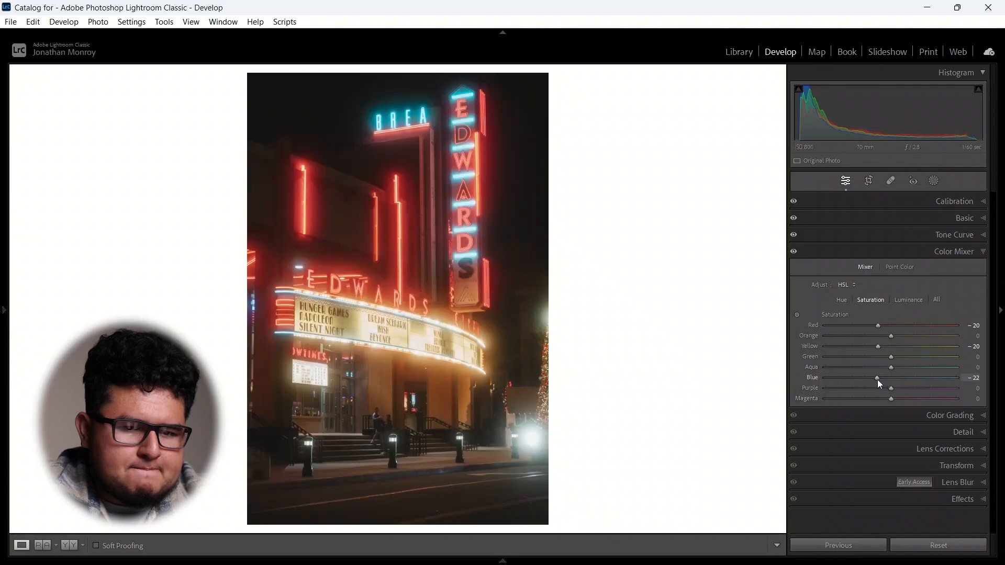
pyautogui.hotkey('ctrl', 'z')
pyautogui.hotkey('ctrl', 'y')
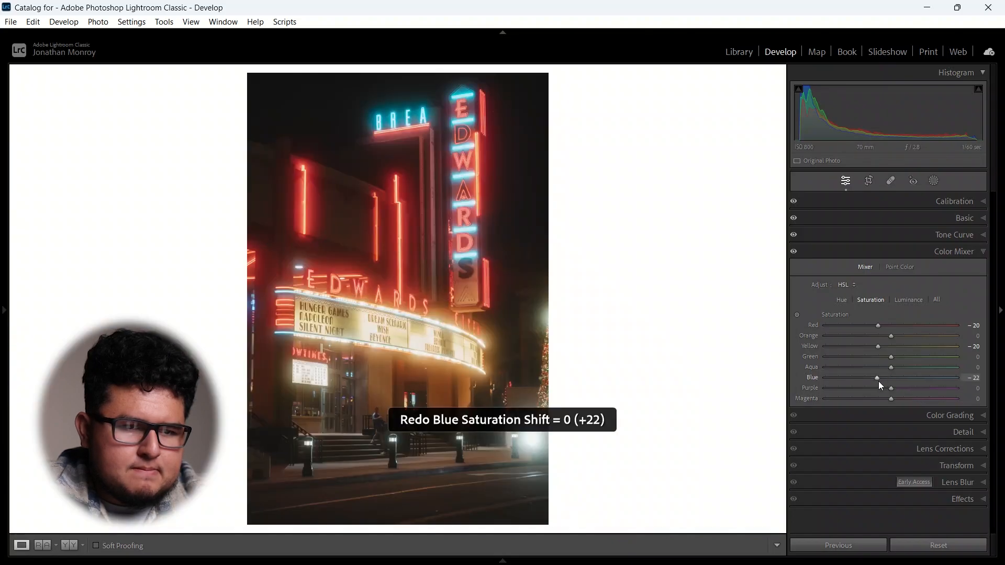
pyautogui.hotkey('ctrl', 'z')
pyautogui.rightClick(717, 265)
pyautogui.click(745, 288)
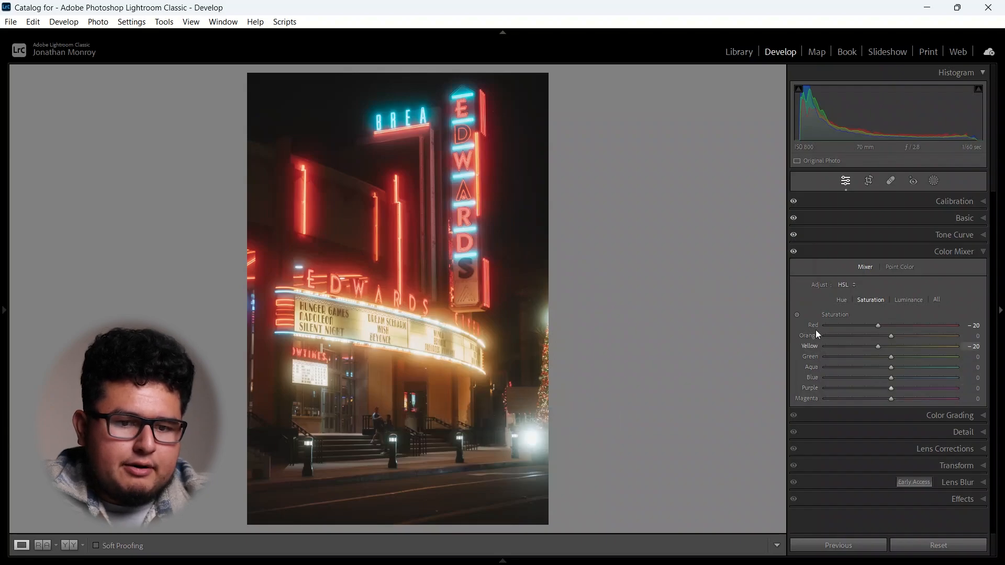
# Set the purple saturation to -35 and the magenta saturation to -100, checking the vertical sign's glow up close.
pyautogui.moveTo(976, 392); pyautogui.dragTo(565, 406)
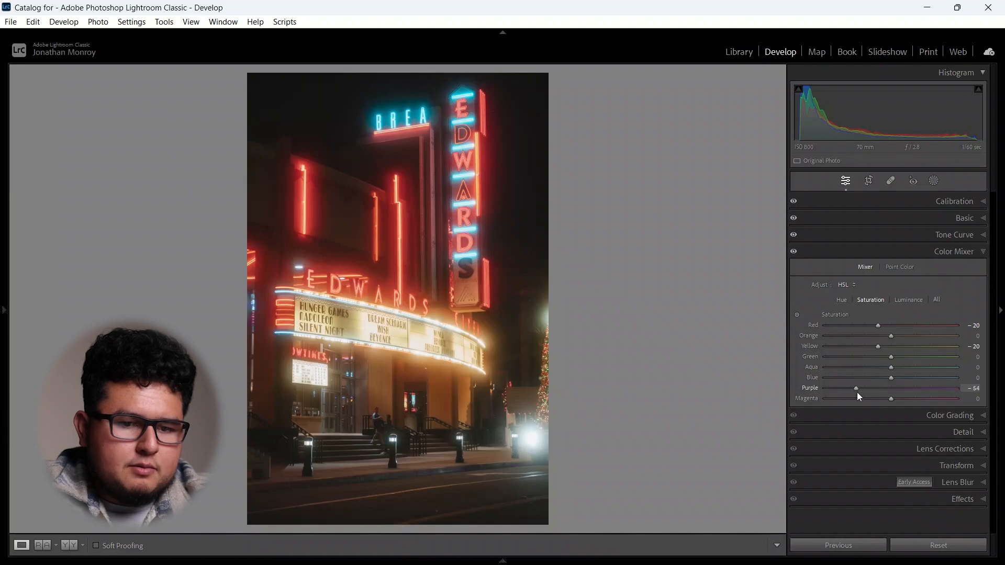
pyautogui.moveTo(888, 397); pyautogui.dragTo(692, 400)
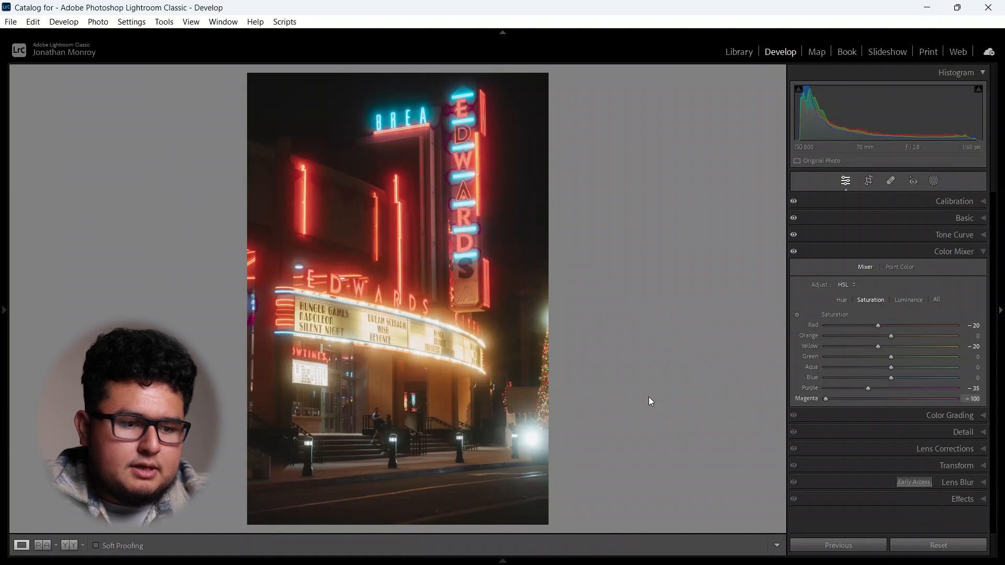
pyautogui.moveTo(861, 353); pyautogui.dragTo(831, 360)
pyautogui.click(538, 139)
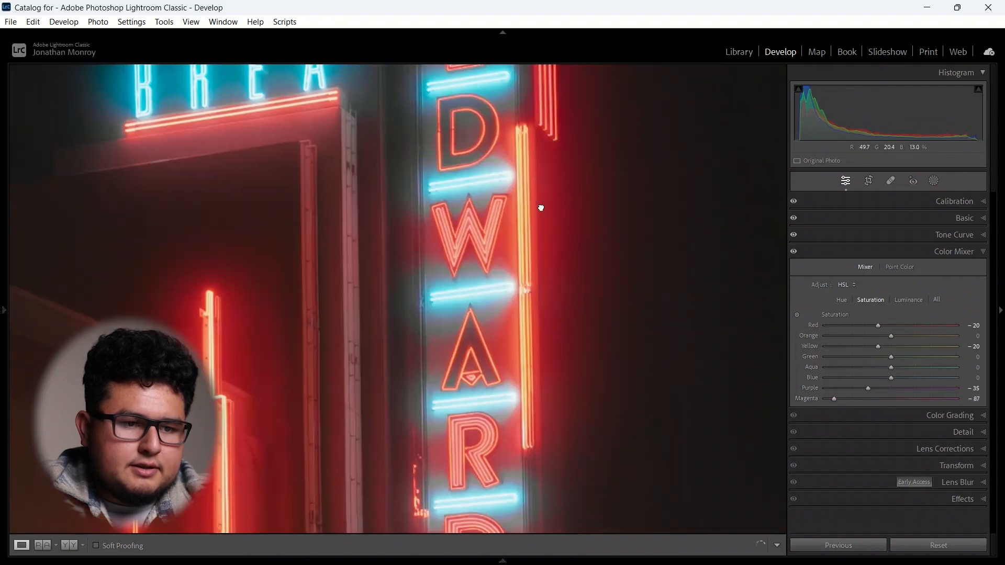
pyautogui.moveTo(541, 208); pyautogui.dragTo(473, 283)
pyautogui.moveTo(834, 400); pyautogui.dragTo(744, 392)
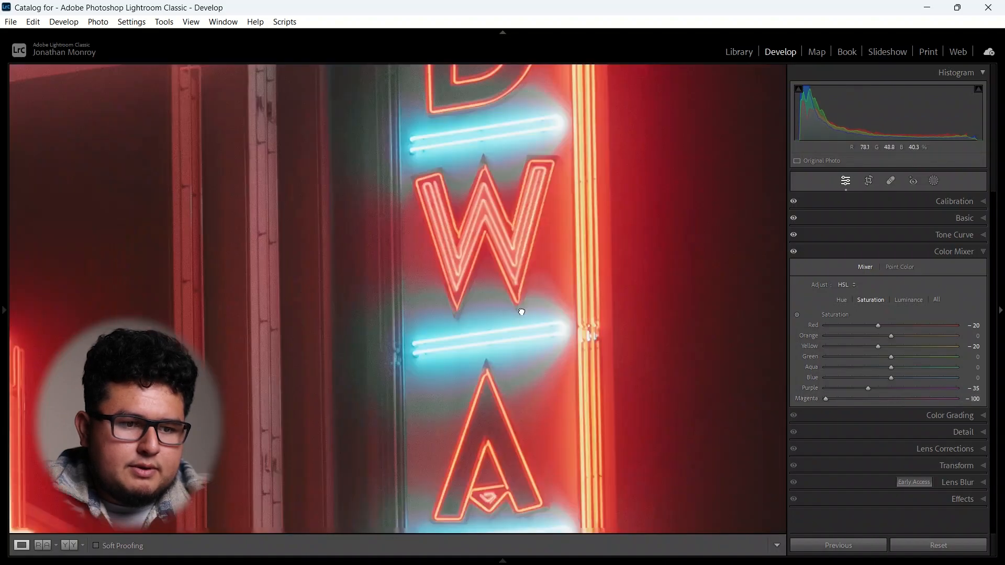
pyautogui.click(521, 312)
pyautogui.click(465, 206)
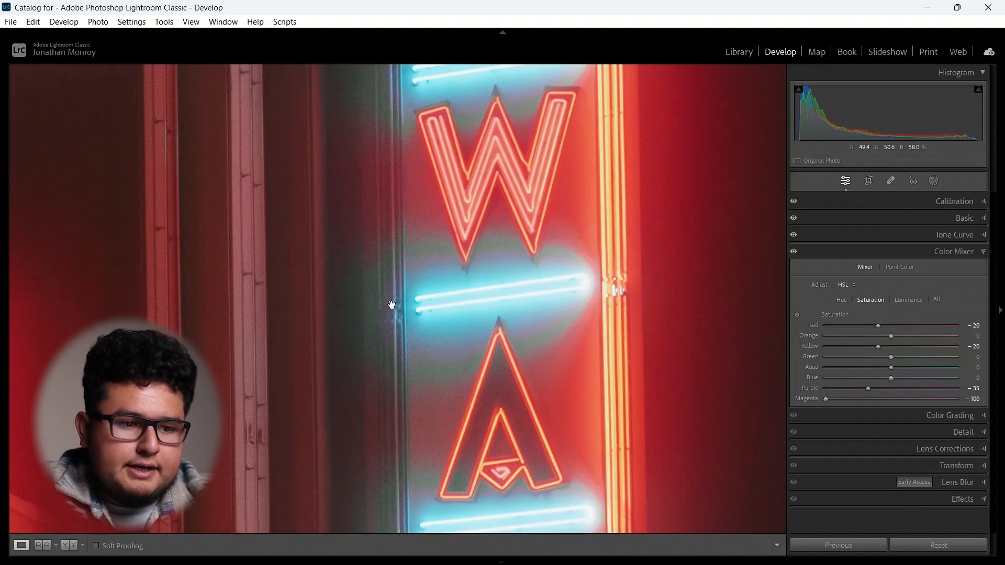
# Test the magenta saturation at +100 on the sign and reset it to 0.
pyautogui.doubleClick(828, 400)
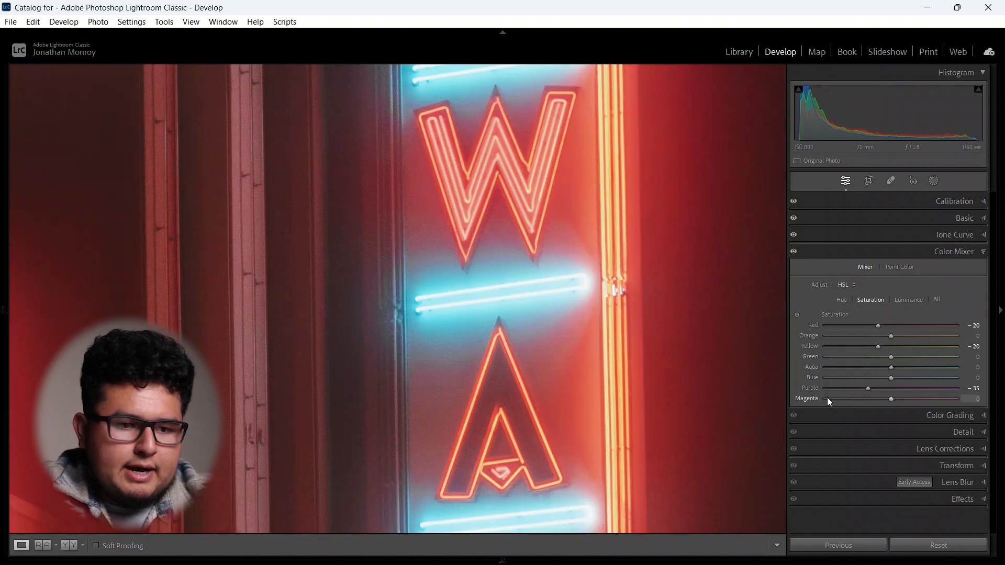
pyautogui.moveTo(892, 400); pyautogui.dragTo(959, 401)
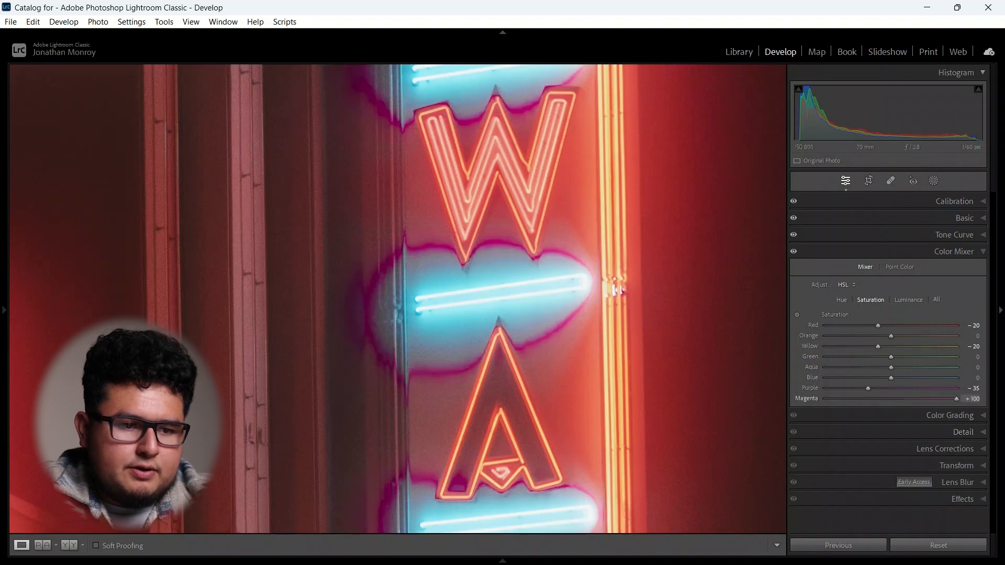
pyautogui.doubleClick(956, 397)
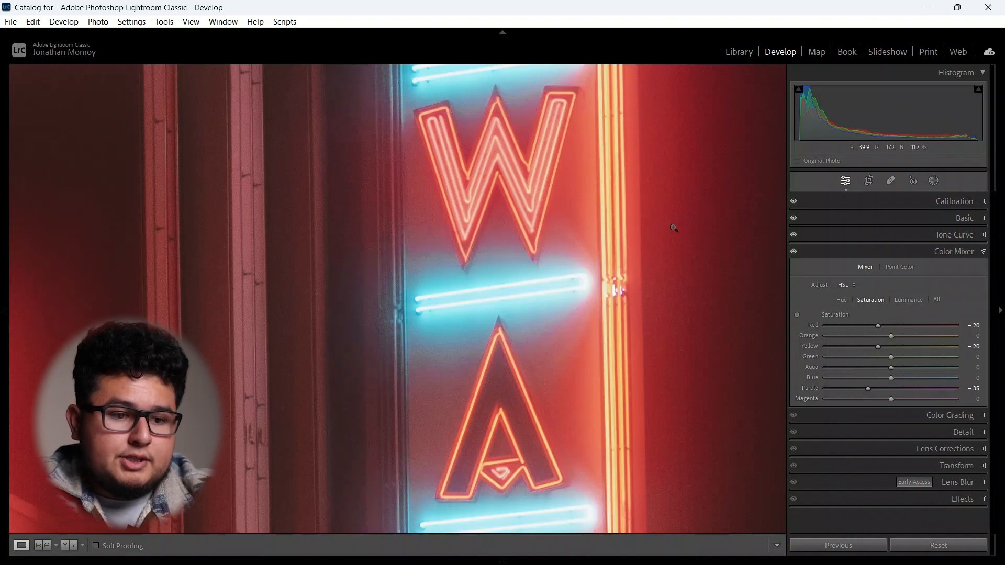
# Check the whole photo against a different background color and return the background to Medium Gray.
pyautogui.click(613, 285)
pyautogui.rightClick(654, 202)
pyautogui.click(724, 236)
pyautogui.rightClick(718, 215)
pyautogui.click(747, 236)
pyautogui.rightClick(713, 241)
pyautogui.click(791, 297)
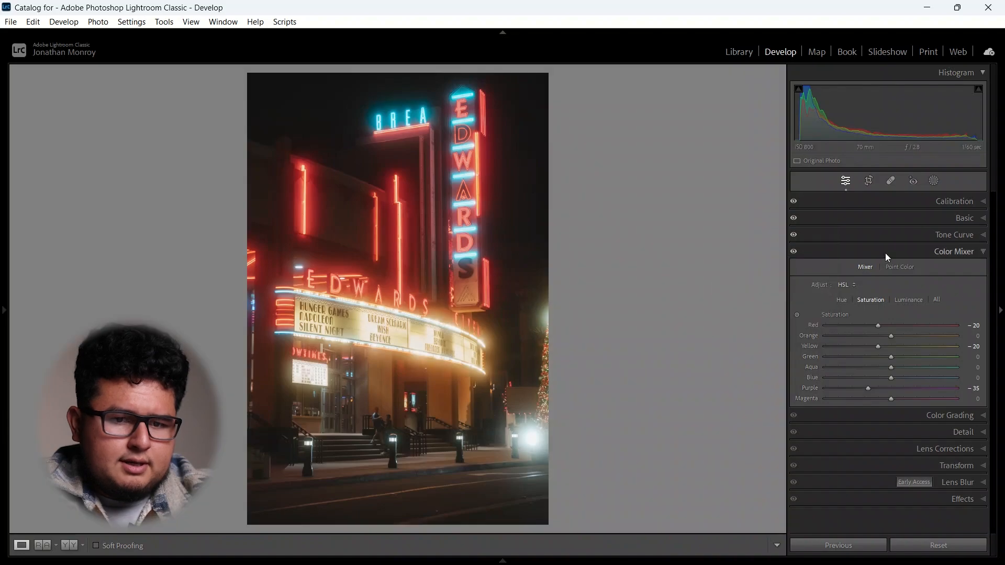
# Tint the shadows yellow in Color Grading with hue 52 and saturation 35.
pyautogui.click(886, 252)
pyautogui.click(930, 268)
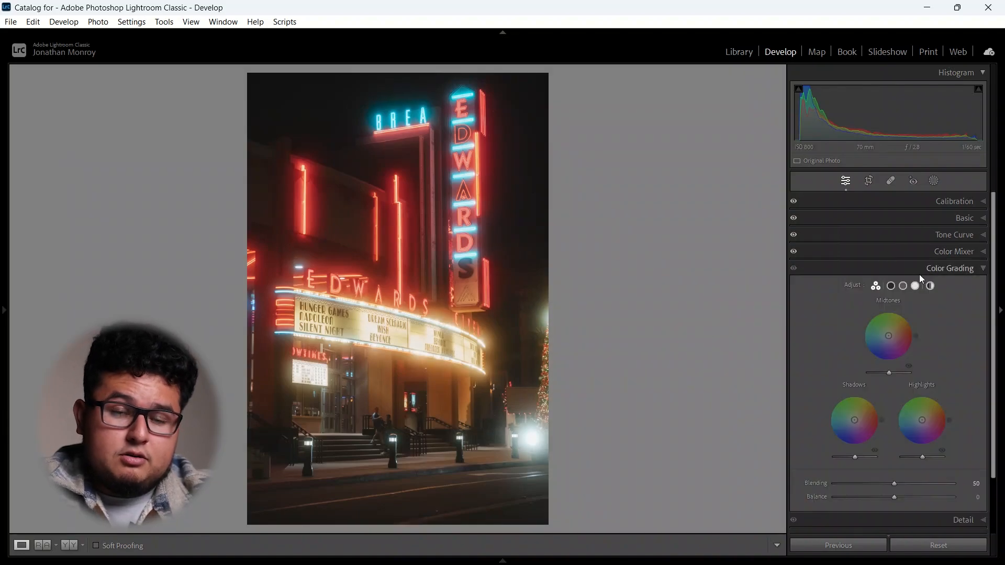
pyautogui.click(890, 286)
pyautogui.moveTo(894, 345); pyautogui.dragTo(900, 344)
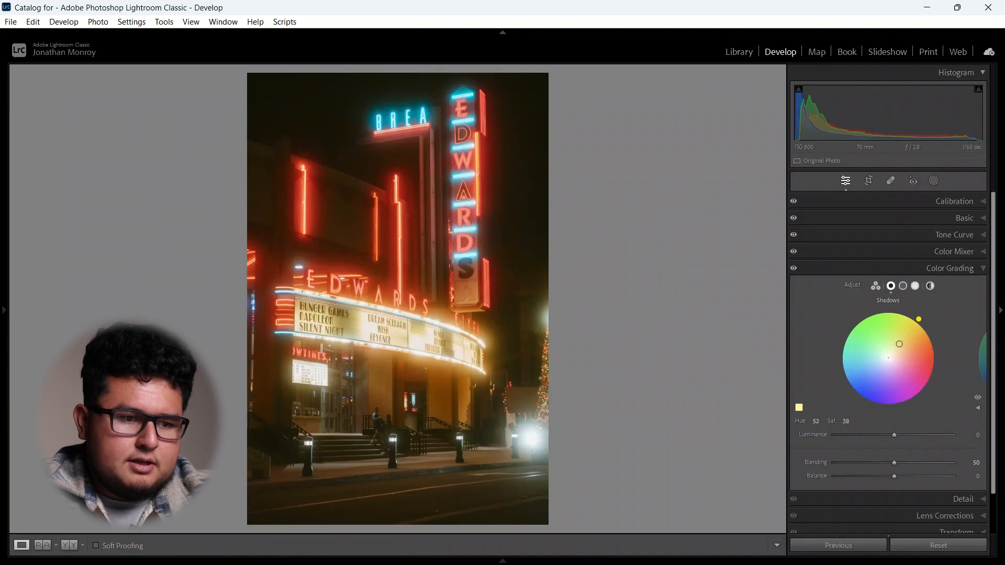
# View the photo with its tinted shadows against a white background at different zoom levels.
pyautogui.rightClick(613, 177)
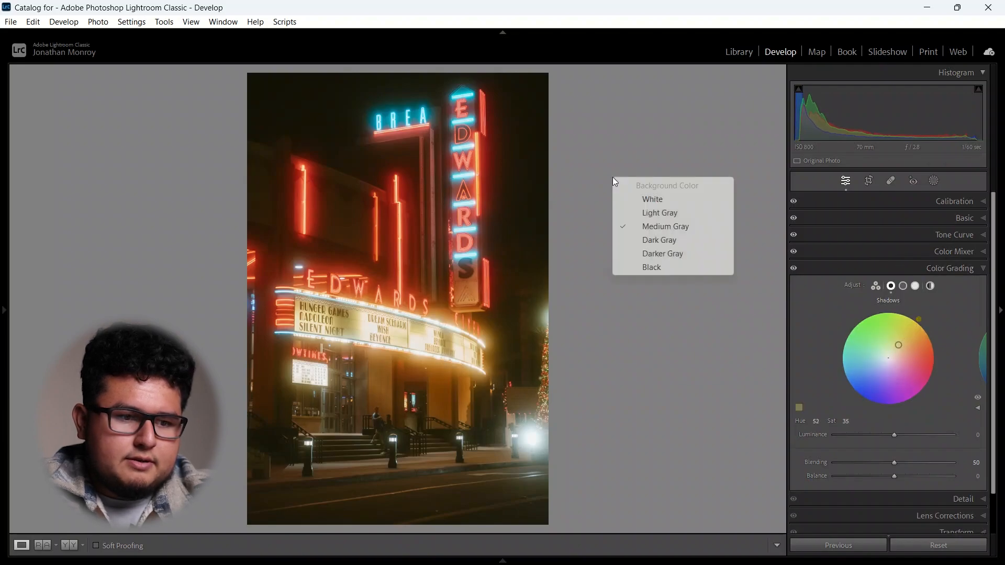
pyautogui.click(682, 210)
pyautogui.click(536, 234)
pyautogui.click(536, 233)
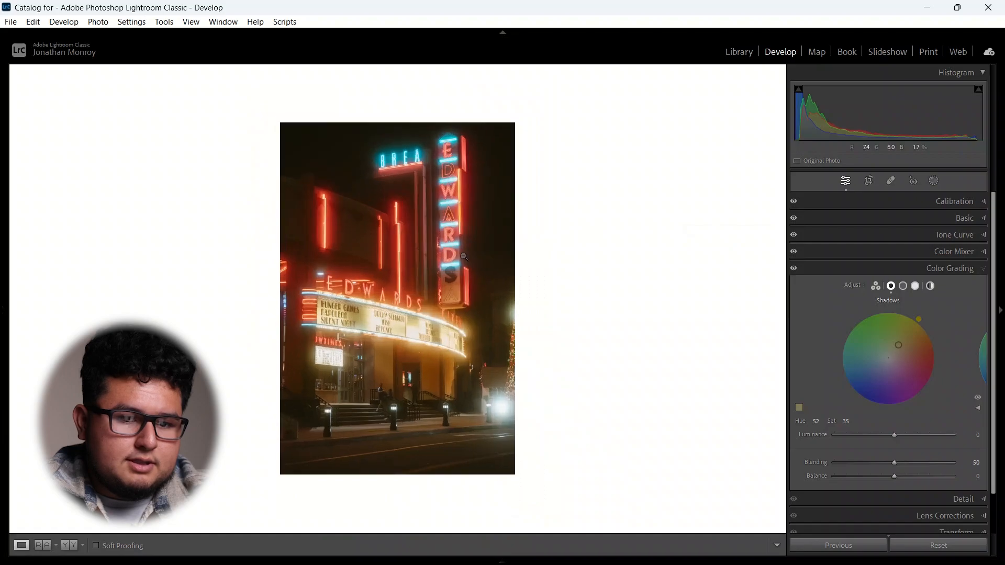
# Set the background to Medium Gray and tint the highlights blue in Color Grading with hue 207 and saturation 10.
pyautogui.rightClick(608, 304)
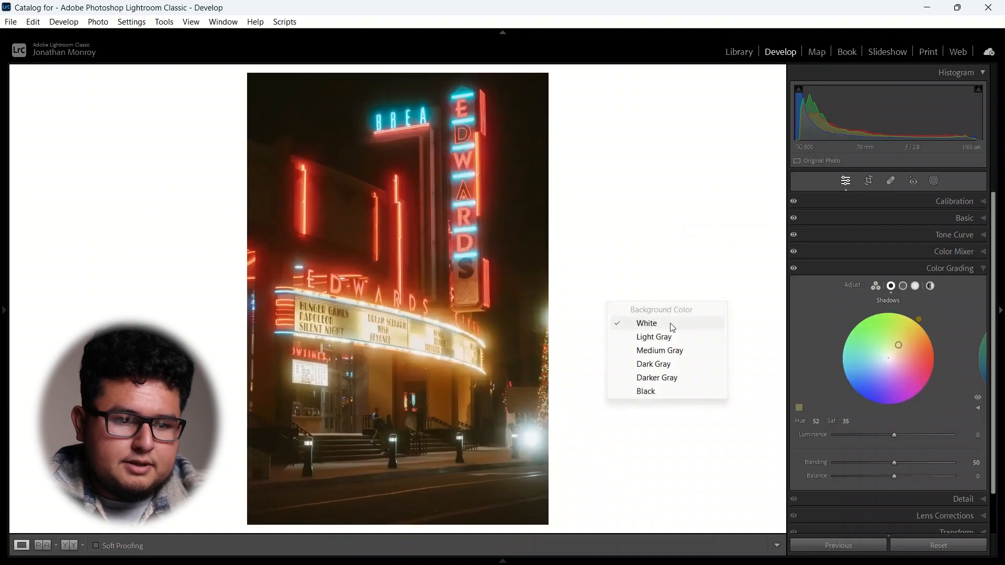
pyautogui.click(684, 347)
pyautogui.click(915, 286)
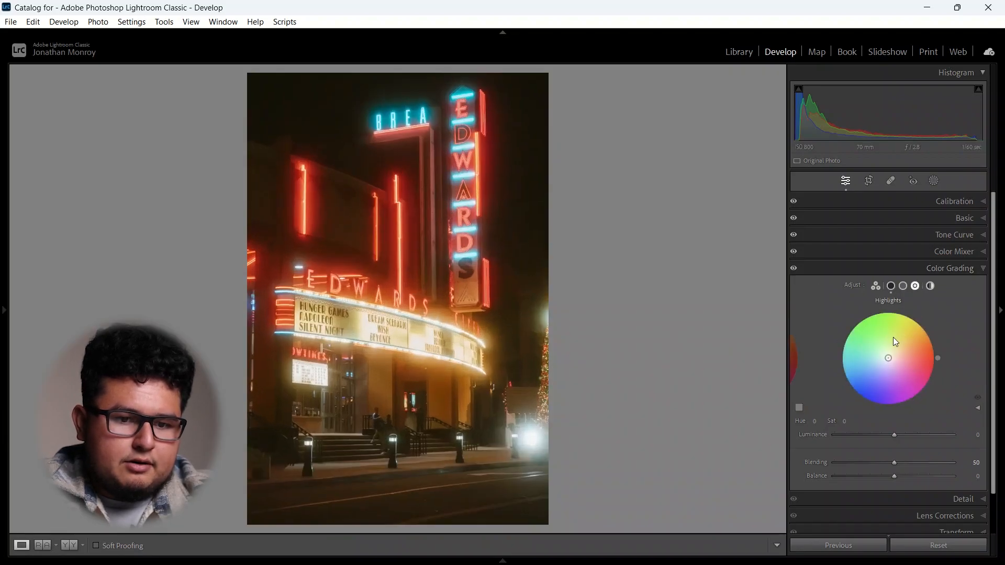
pyautogui.moveTo(890, 348)
pyautogui.mouseDown()
pyautogui.moveTo(867, 354)
pyautogui.moveTo(884, 362)
pyautogui.mouseUp()
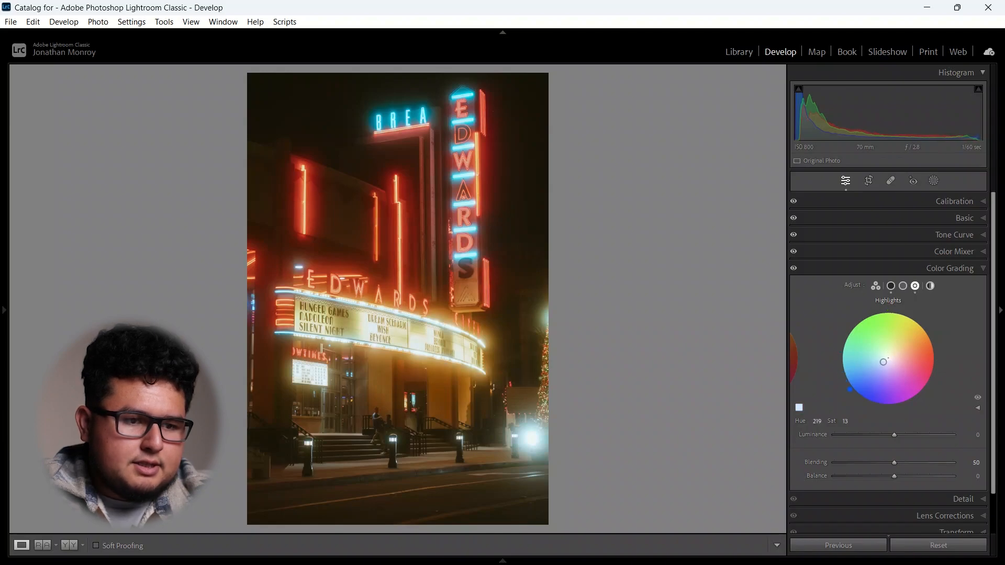
pyautogui.moveTo(897, 363)
pyautogui.mouseDown()
pyautogui.moveTo(903, 342)
pyautogui.moveTo(884, 360)
pyautogui.mouseUp()
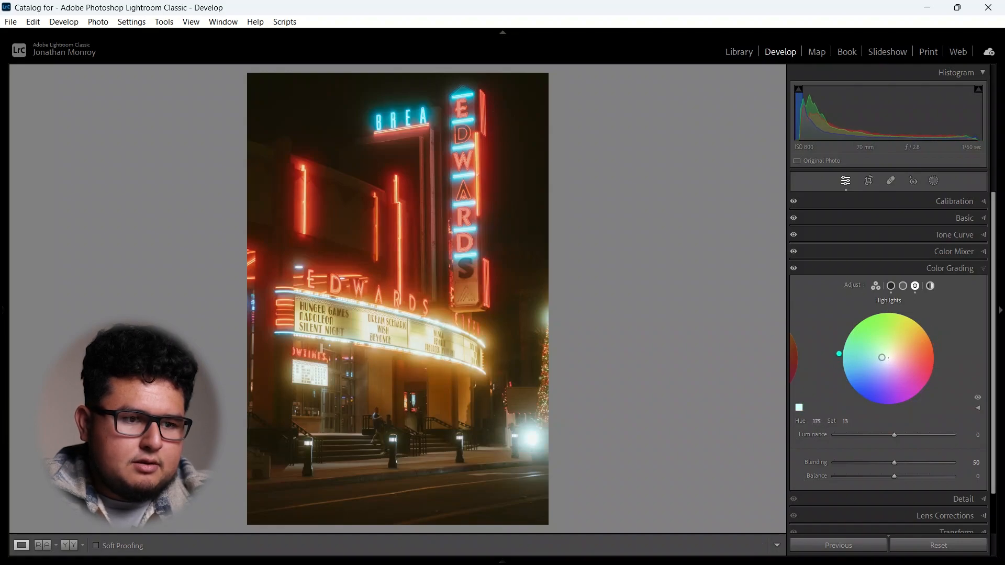
pyautogui.moveTo(884, 361); pyautogui.dragTo(872, 367)
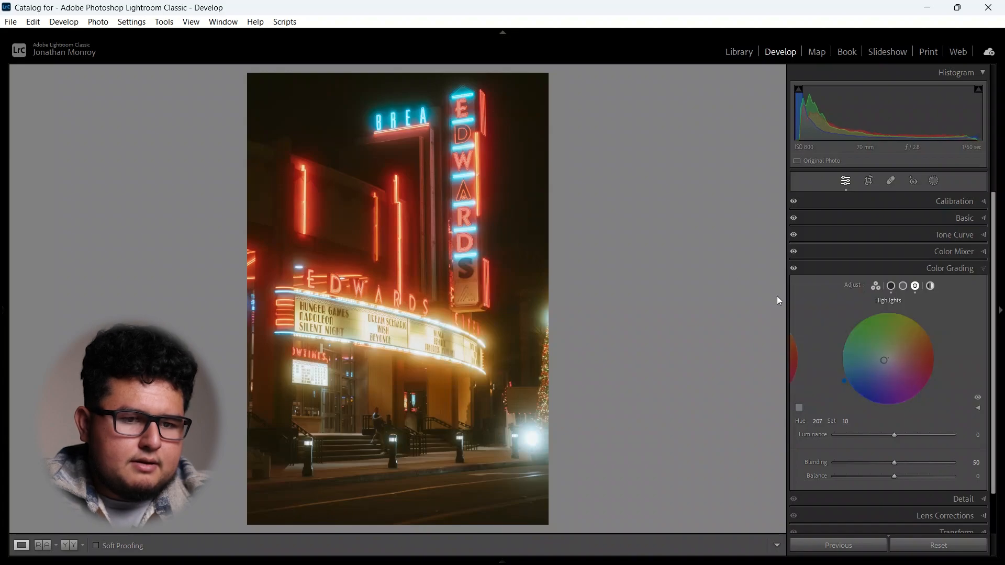
# Tint the midtones teal with hue 171 and saturation 2 against a white background, and set the background to Dark Gray.
pyautogui.rightClick(748, 289)
pyautogui.click(788, 308)
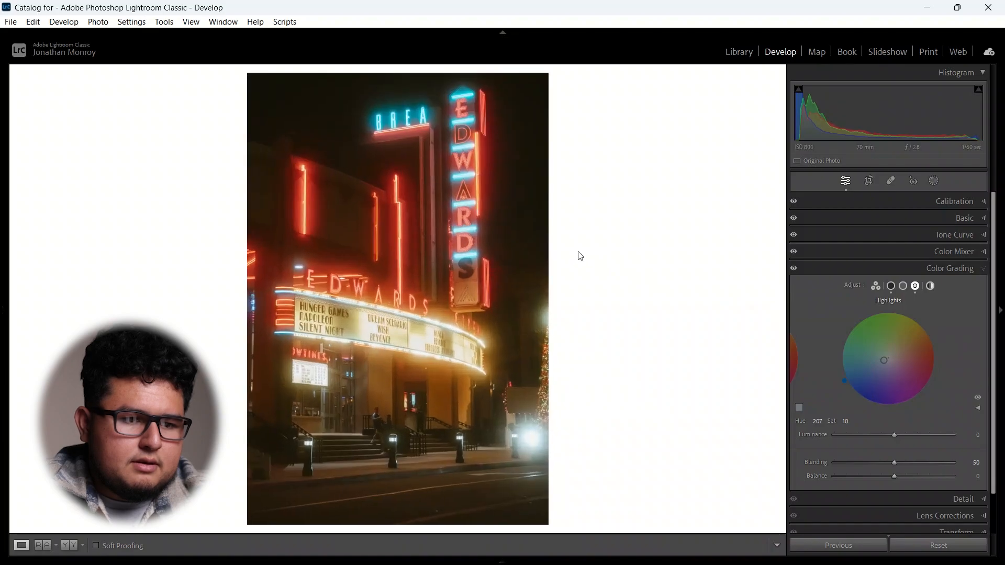
pyautogui.click(903, 286)
pyautogui.moveTo(886, 348)
pyautogui.mouseDown()
pyautogui.moveTo(880, 363)
pyautogui.moveTo(883, 342)
pyautogui.moveTo(901, 342)
pyautogui.moveTo(907, 356)
pyautogui.moveTo(894, 369)
pyautogui.moveTo(875, 355)
pyautogui.mouseUp()
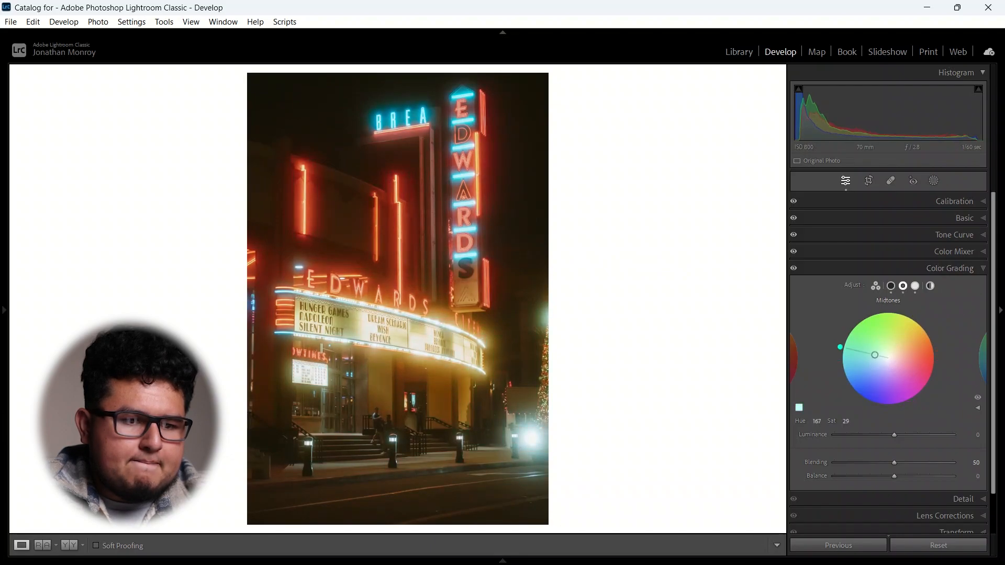
pyautogui.moveTo(889, 358); pyautogui.dragTo(887, 356)
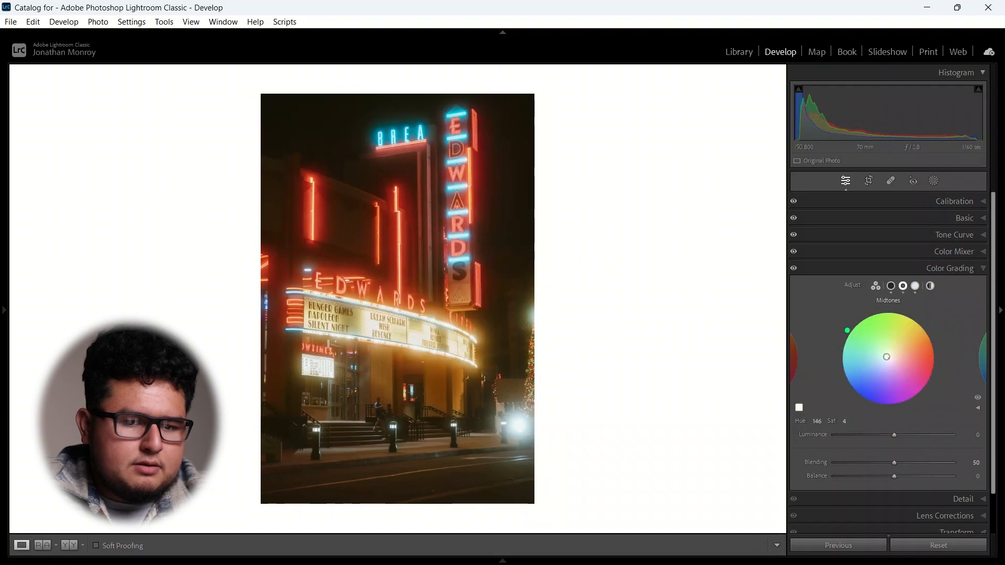
pyautogui.moveTo(887, 357); pyautogui.dragTo(889, 360)
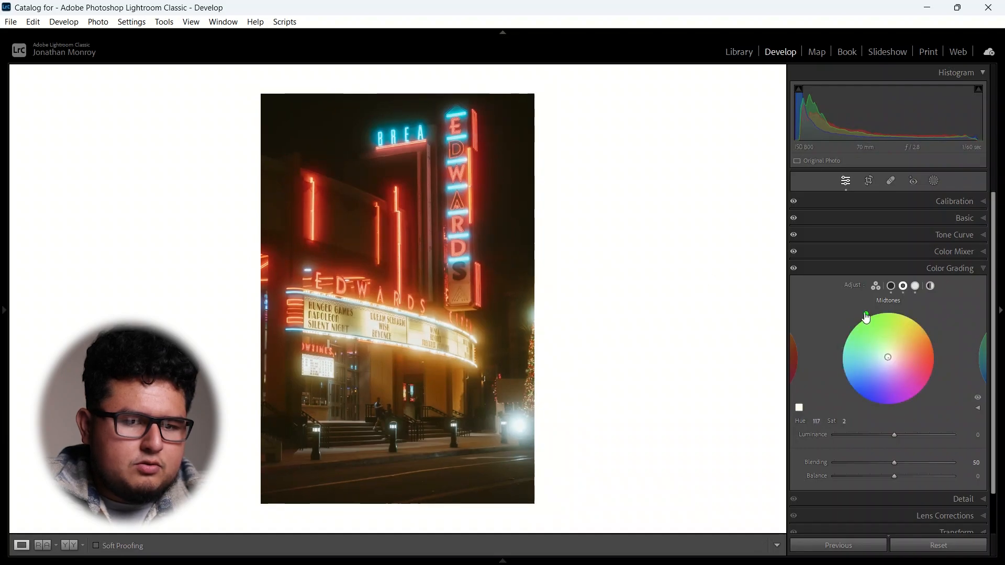
pyautogui.moveTo(867, 317); pyautogui.dragTo(843, 379)
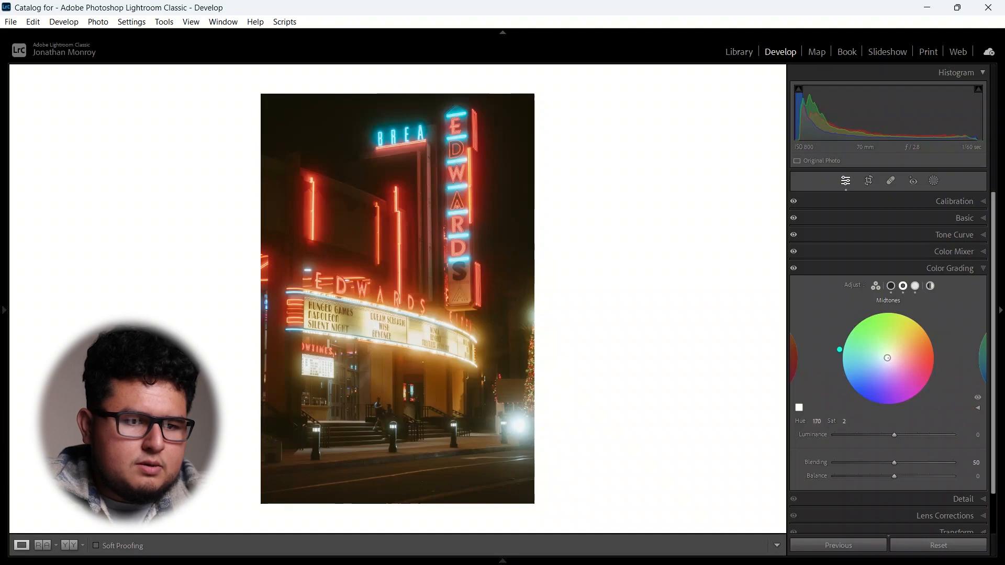
pyautogui.rightClick(783, 313)
pyautogui.click(725, 284)
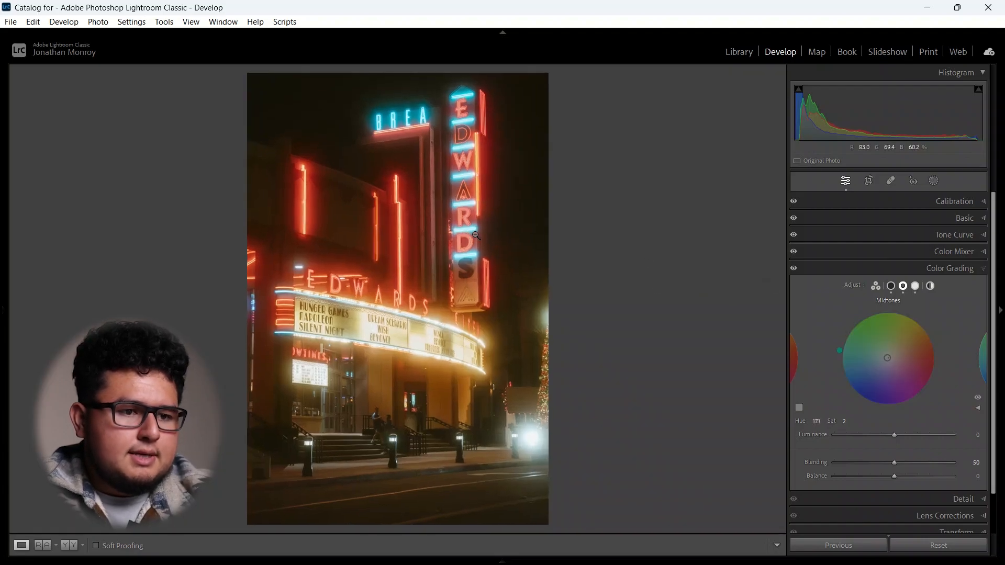
# Sharpen the photo with amount 65, radius 0.9, detail 48 and masking 59.
pyautogui.click(953, 269)
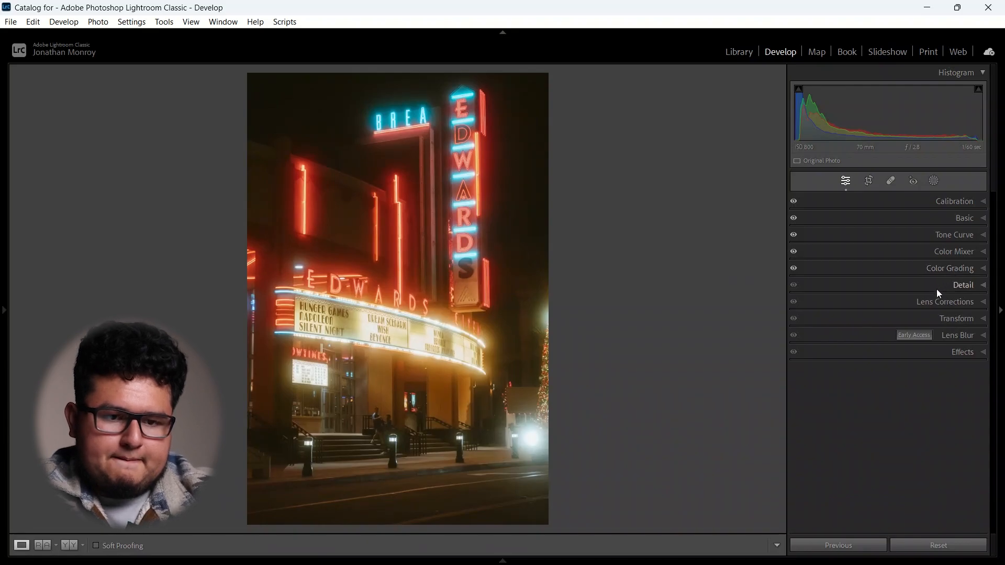
pyautogui.click(938, 289)
pyautogui.moveTo(868, 410); pyautogui.dragTo(886, 410)
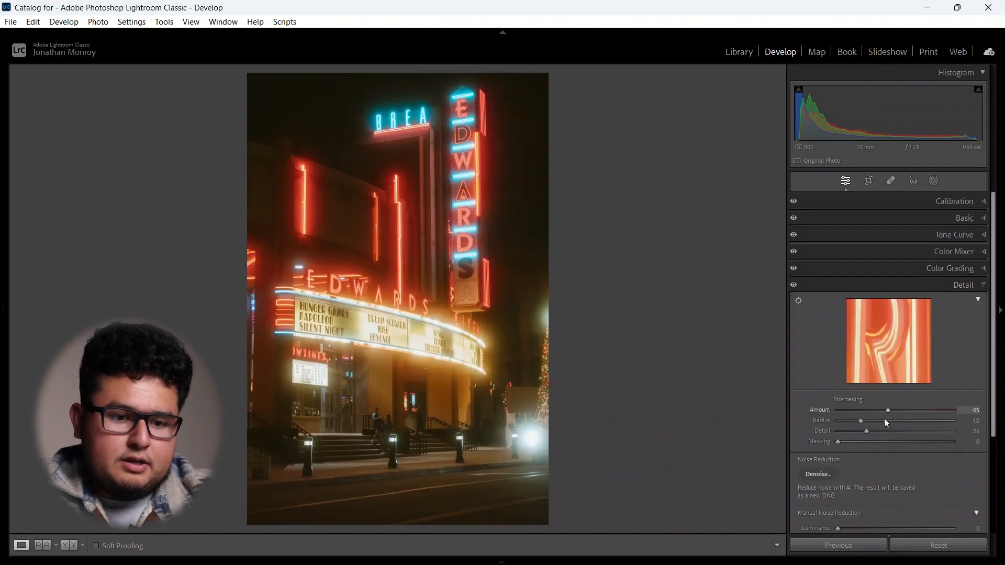
pyautogui.moveTo(860, 423)
pyautogui.mouseDown()
pyautogui.moveTo(843, 424)
pyautogui.moveTo(859, 423)
pyautogui.mouseUp()
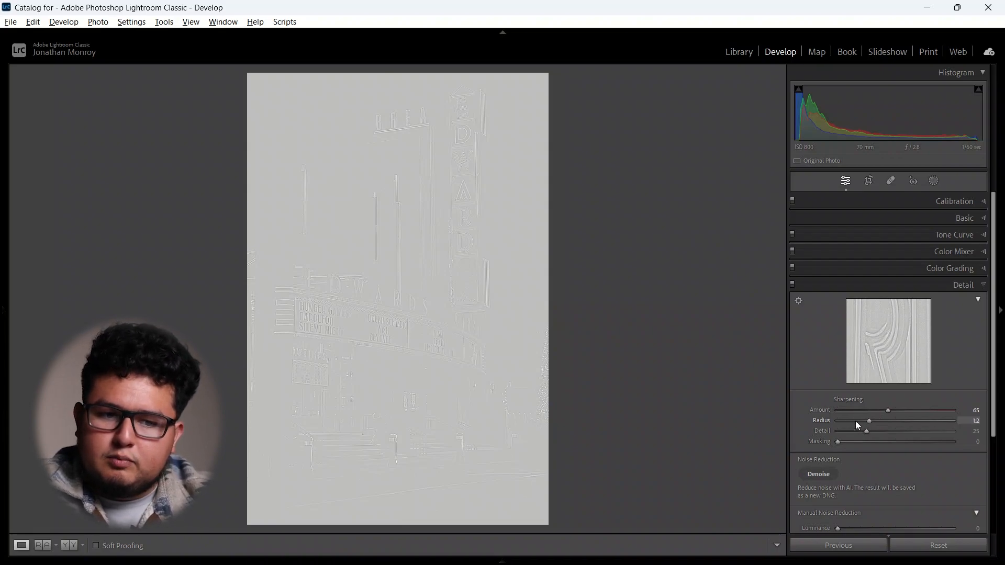
pyautogui.moveTo(860, 423); pyautogui.dragTo(881, 426)
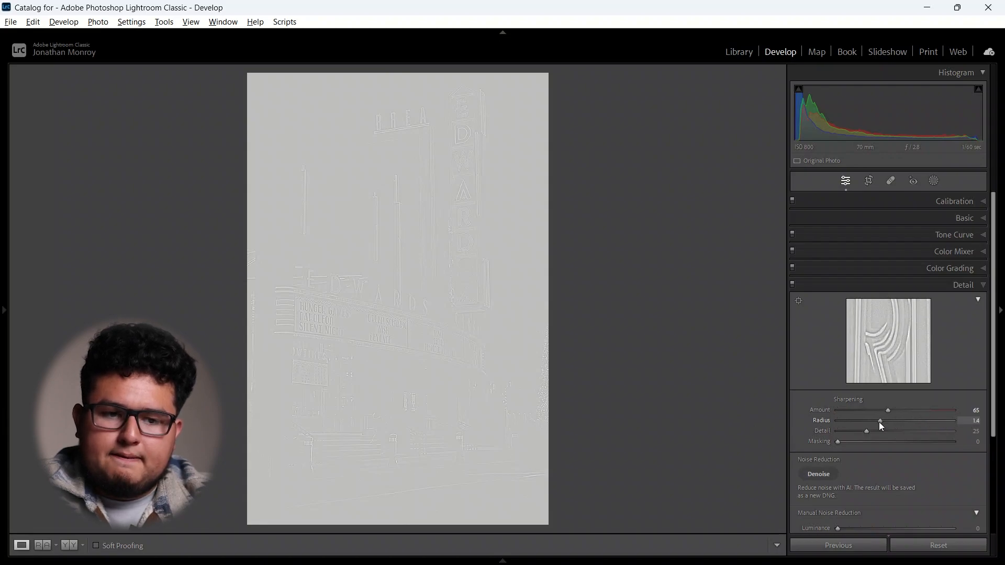
pyautogui.moveTo(868, 422); pyautogui.dragTo(903, 438)
pyautogui.click(853, 443)
# Check the sharpened photo against a white background and return the background to Dark Gray.
pyautogui.rightClick(620, 240)
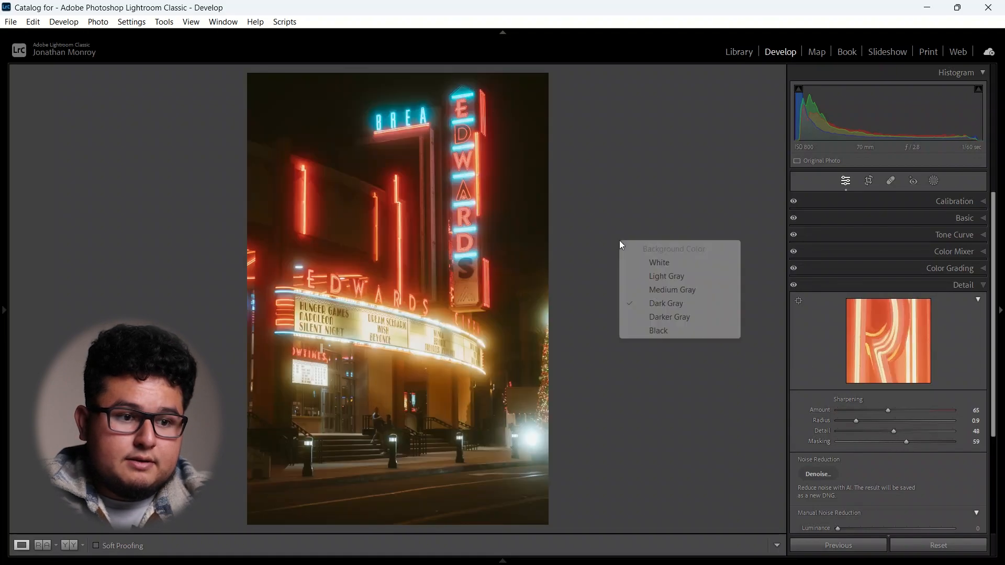
pyautogui.click(646, 264)
pyautogui.rightClick(645, 264)
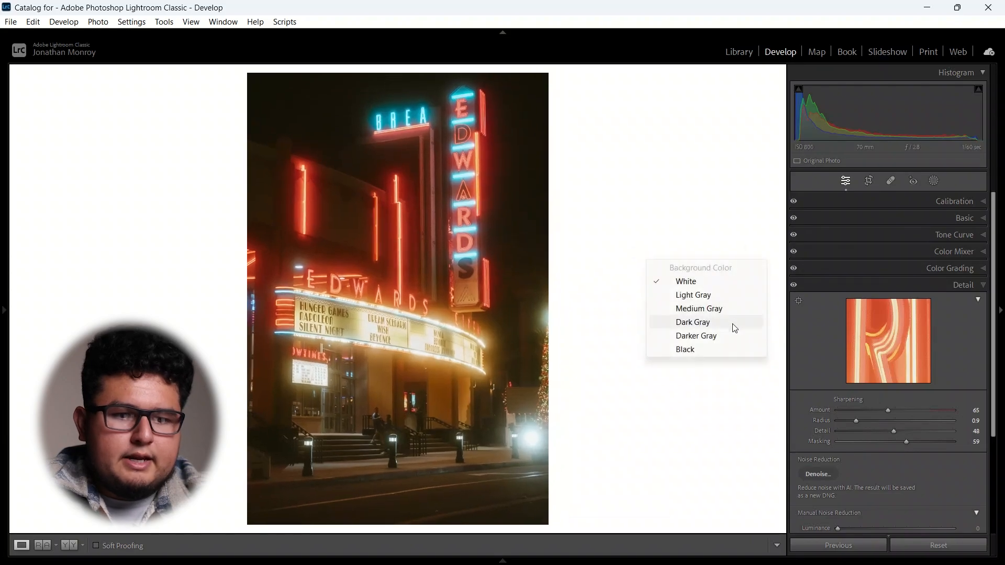
pyautogui.click(681, 322)
# Review the photo's lens profile, chromatic aberration and profile correction settings.
pyautogui.click(910, 287)
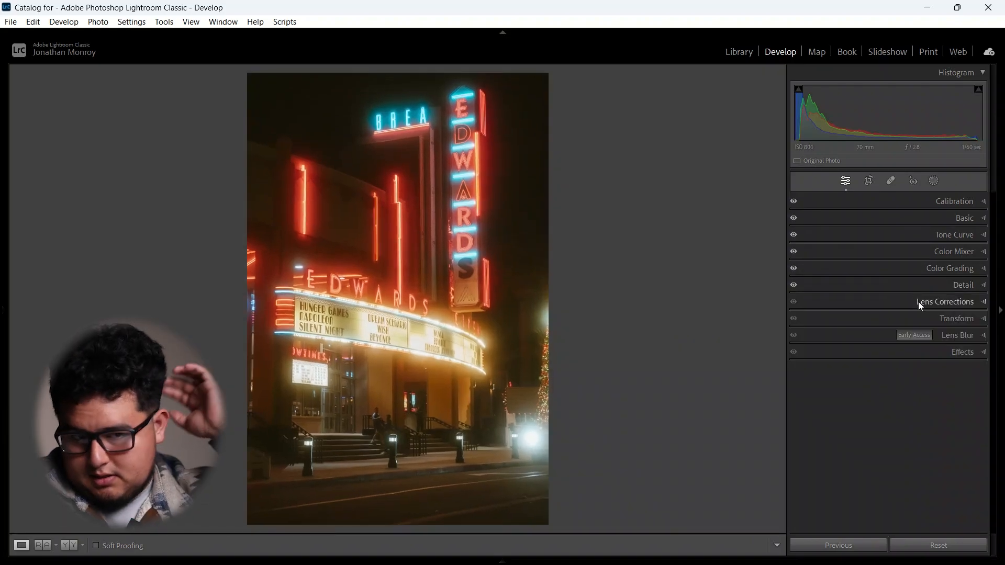
pyautogui.click(920, 303)
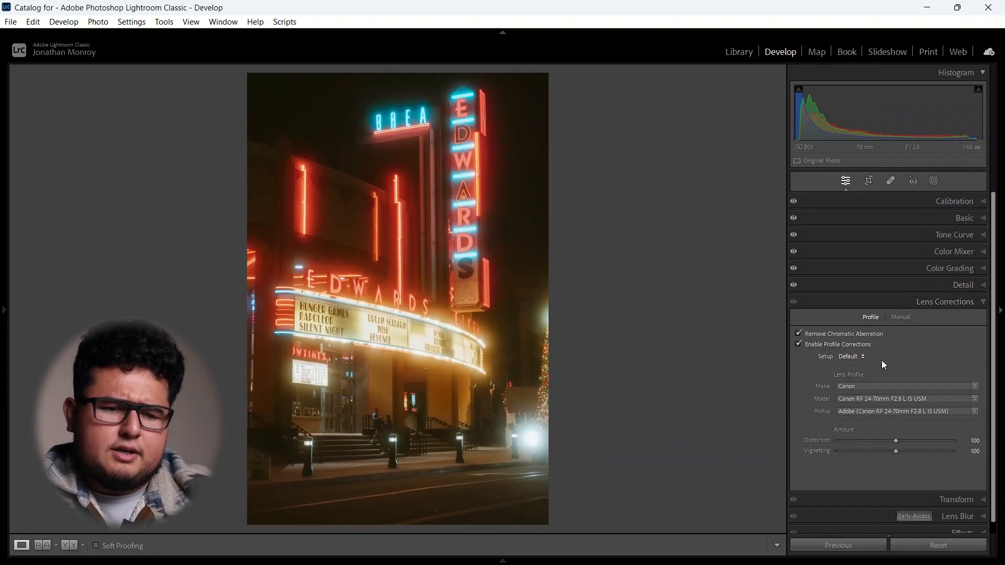
pyautogui.click(905, 302)
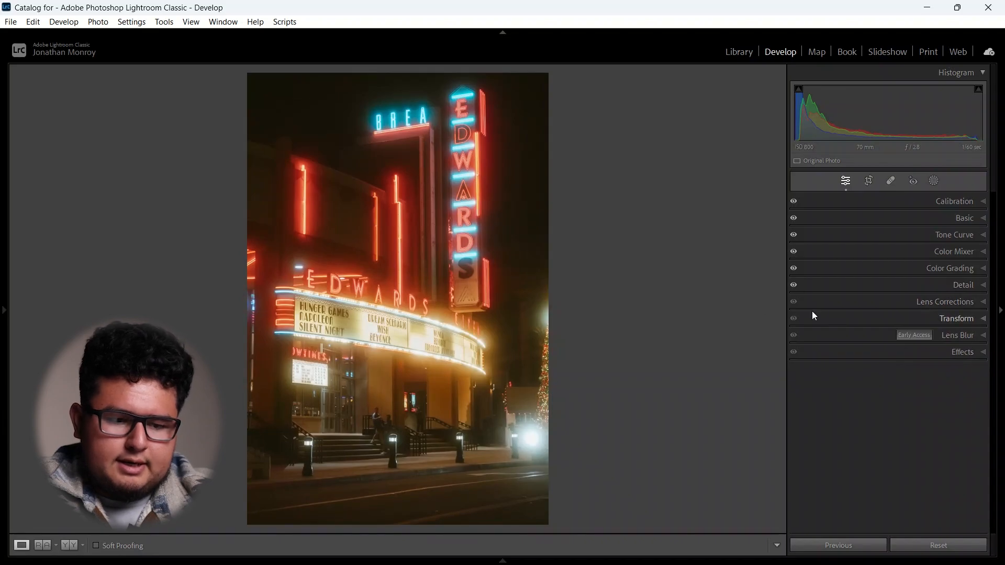
# Try a tighter crop around the theater at the original aspect ratio, adjusting its size and position.
pyautogui.press('r')
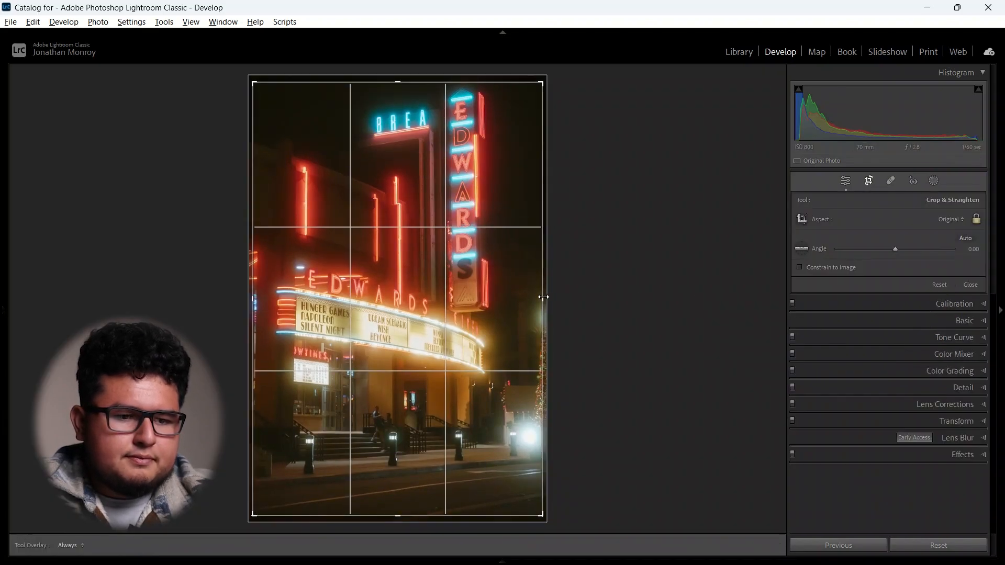
pyautogui.press('r')
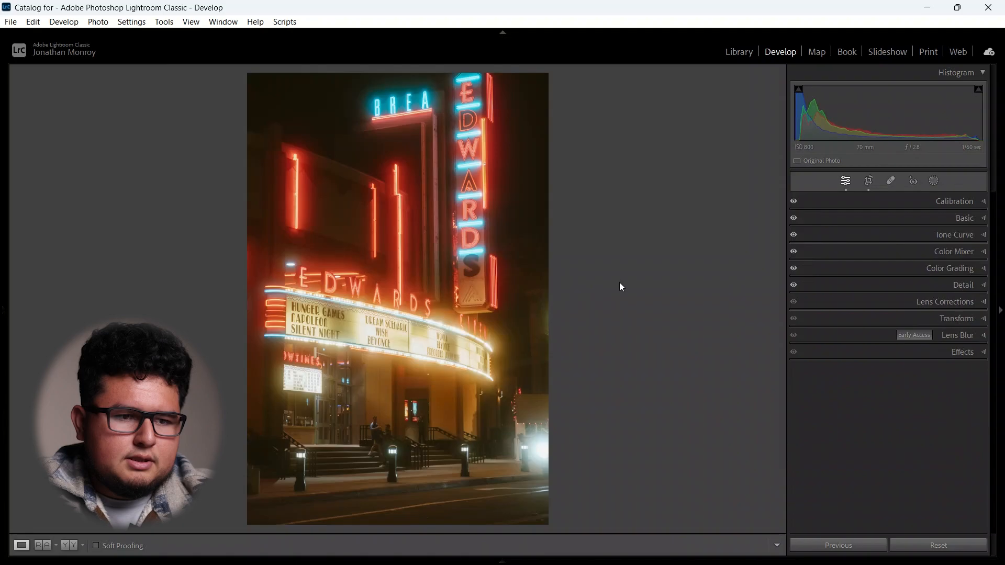
pyautogui.press('r')
pyautogui.moveTo(482, 270); pyautogui.dragTo(531, 291)
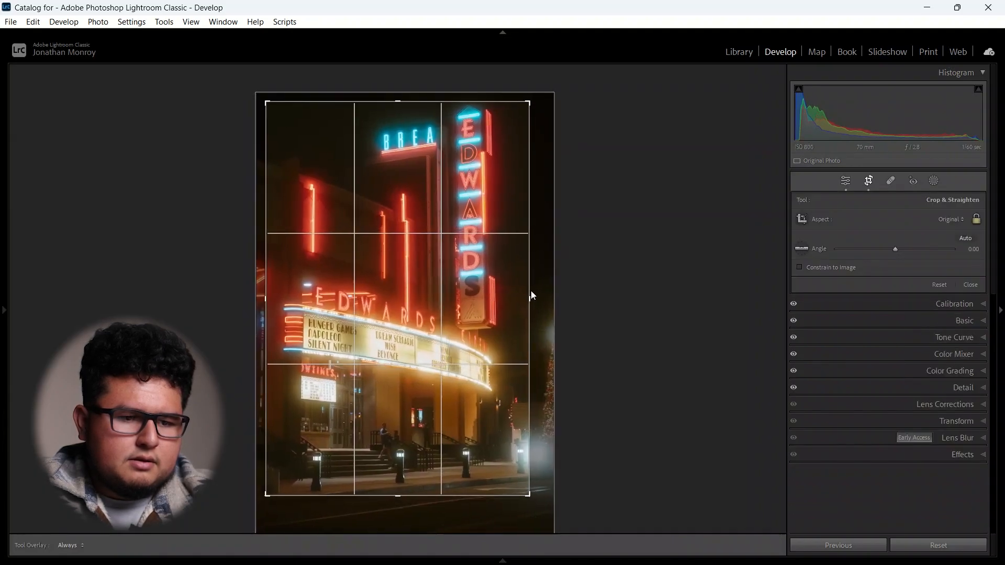
pyautogui.press('r')
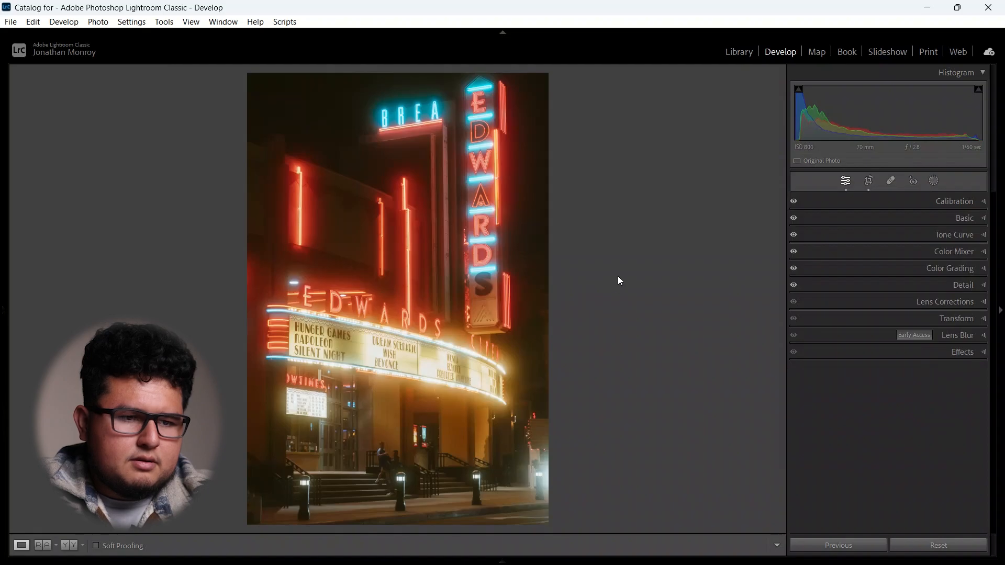
pyautogui.press('r')
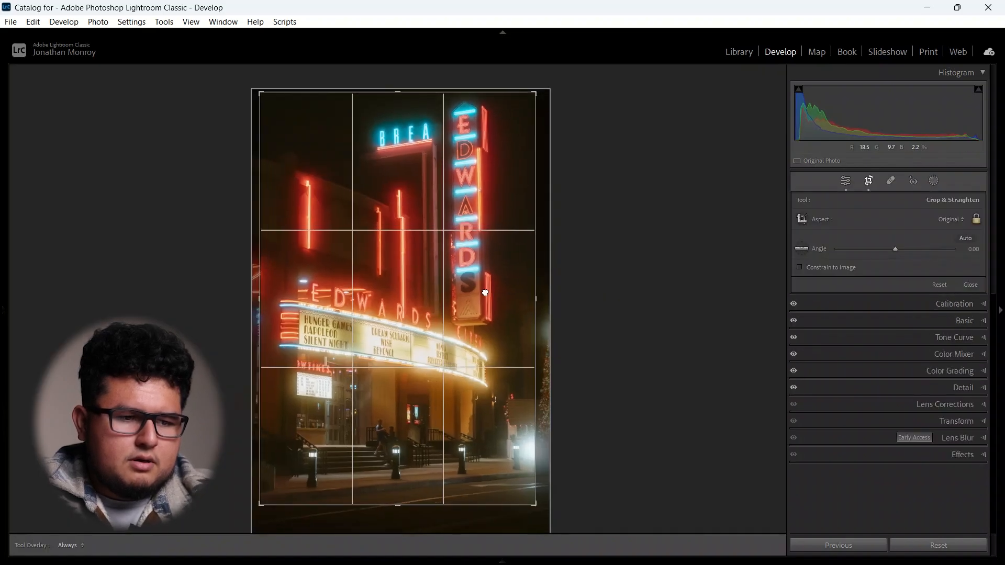
pyautogui.press('r')
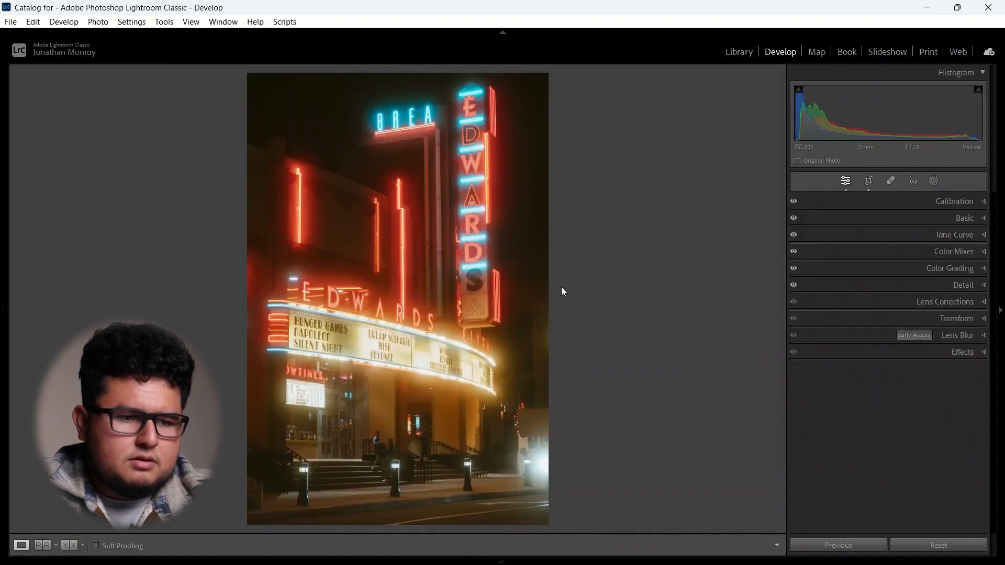
# Set the background to White and crop the photo slightly tighter around the theater at the original aspect ratio.
pyautogui.rightClick(590, 274)
pyautogui.click(629, 294)
pyautogui.press('r')
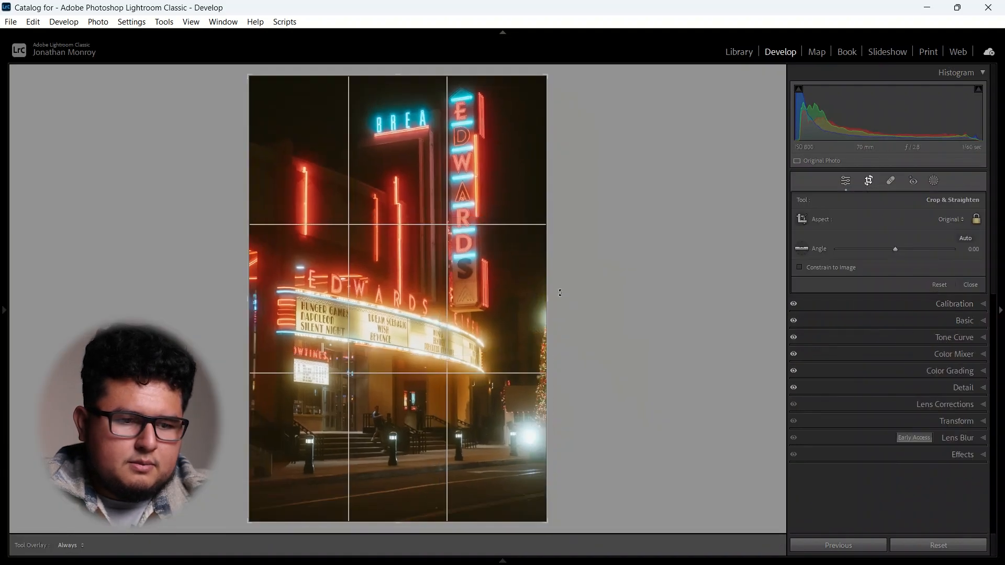
pyautogui.moveTo(547, 298); pyautogui.dragTo(537, 297)
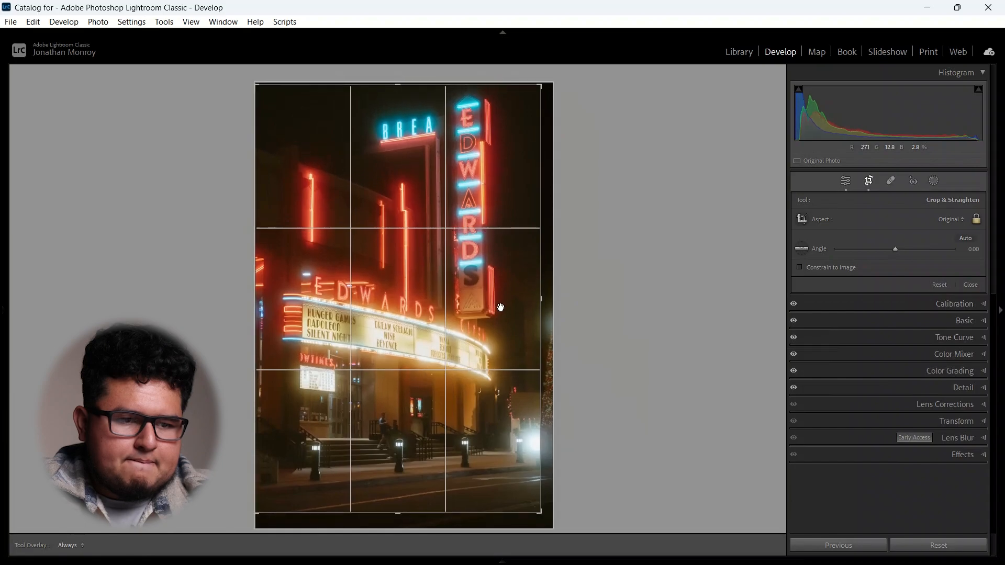
pyautogui.press('Return')
pyautogui.press('r')
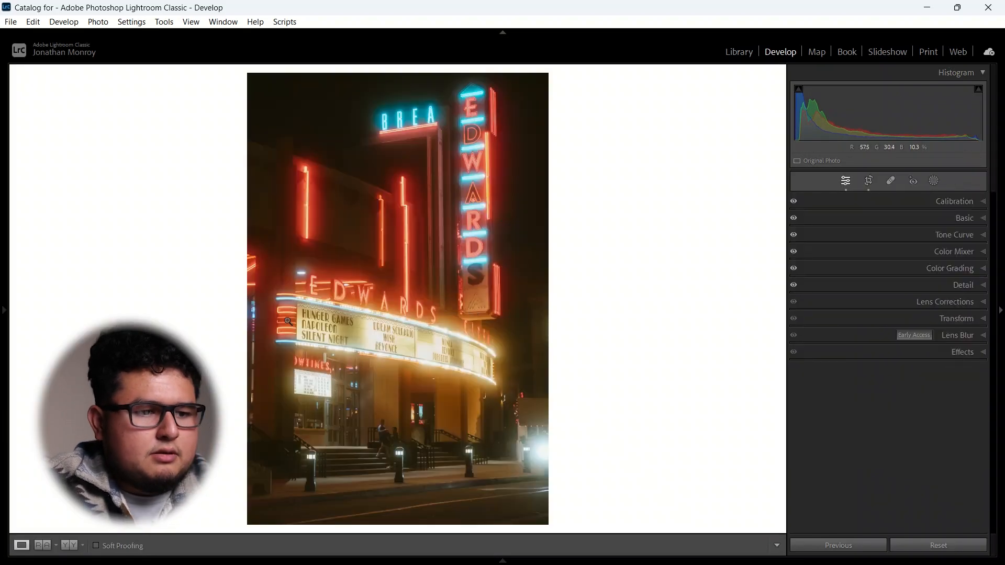
# Inspect the theater's left edge up close and readjust the crop to trim the neon there while keeping the lit tree on the right.
pyautogui.click(252, 270)
pyautogui.click(288, 382)
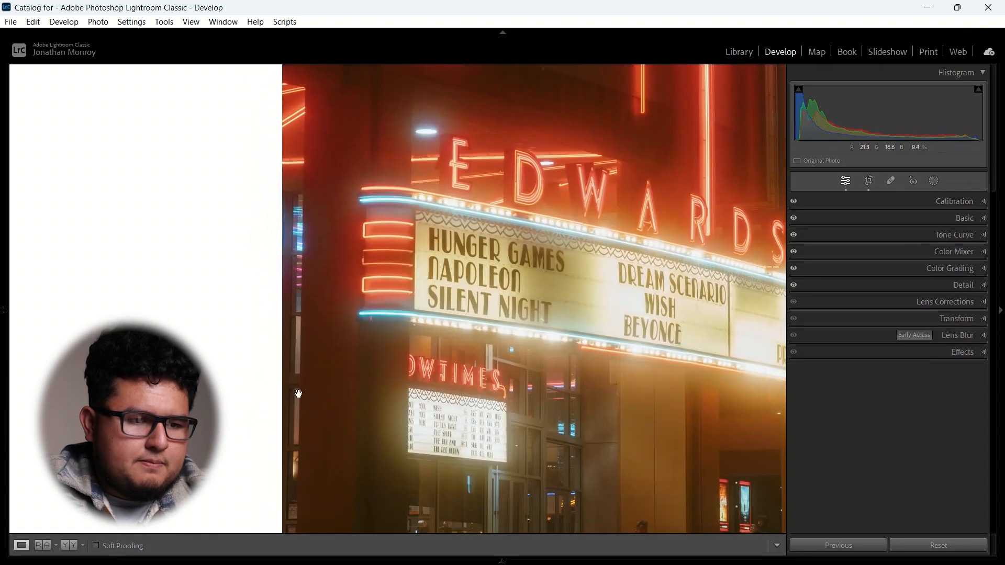
pyautogui.press('r')
pyautogui.moveTo(265, 317); pyautogui.dragTo(269, 317)
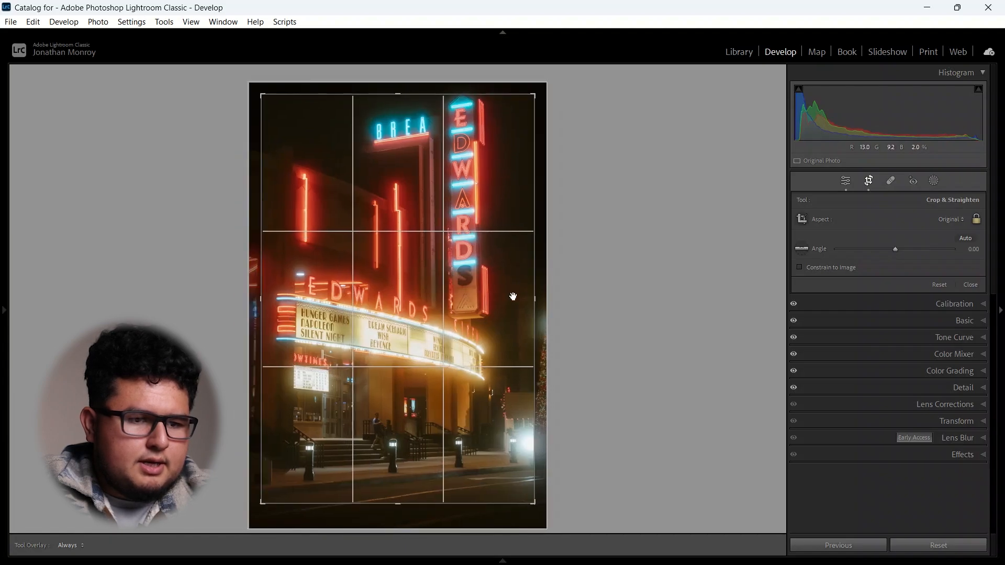
pyautogui.moveTo(535, 299); pyautogui.dragTo(538, 298)
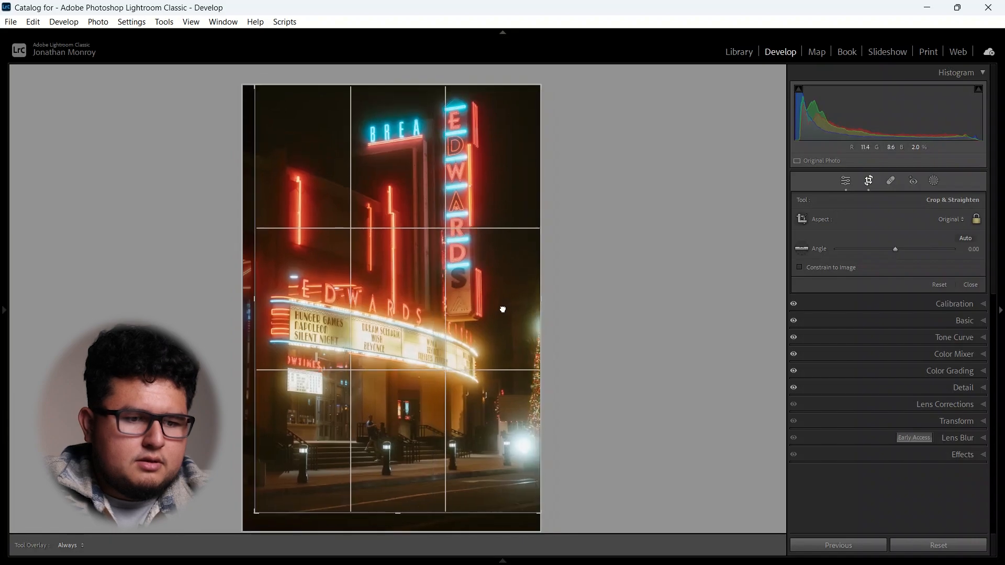
pyautogui.press('Return')
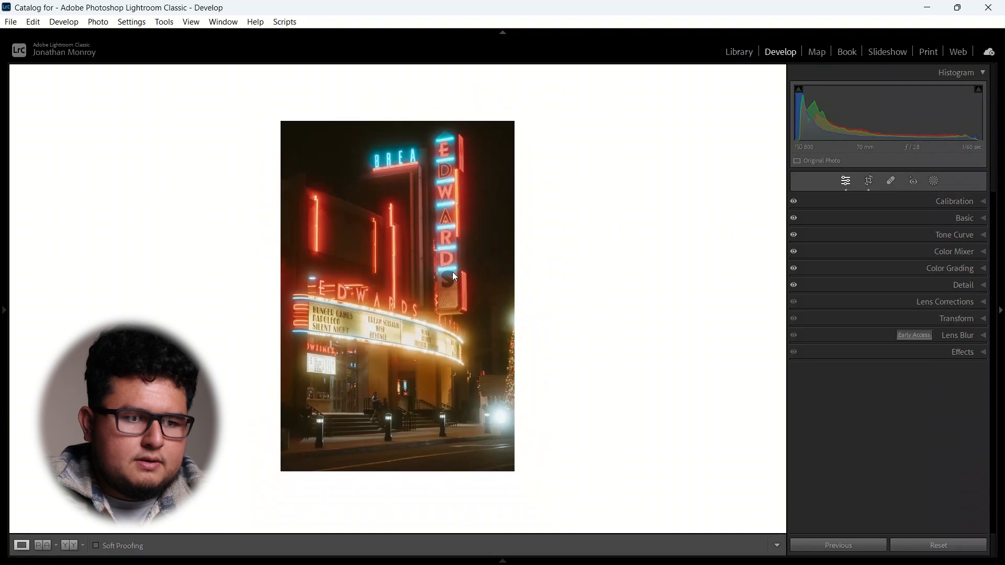
# Reposition the photo within the crop so the theater sits slightly higher and further right.
pyautogui.press('r')
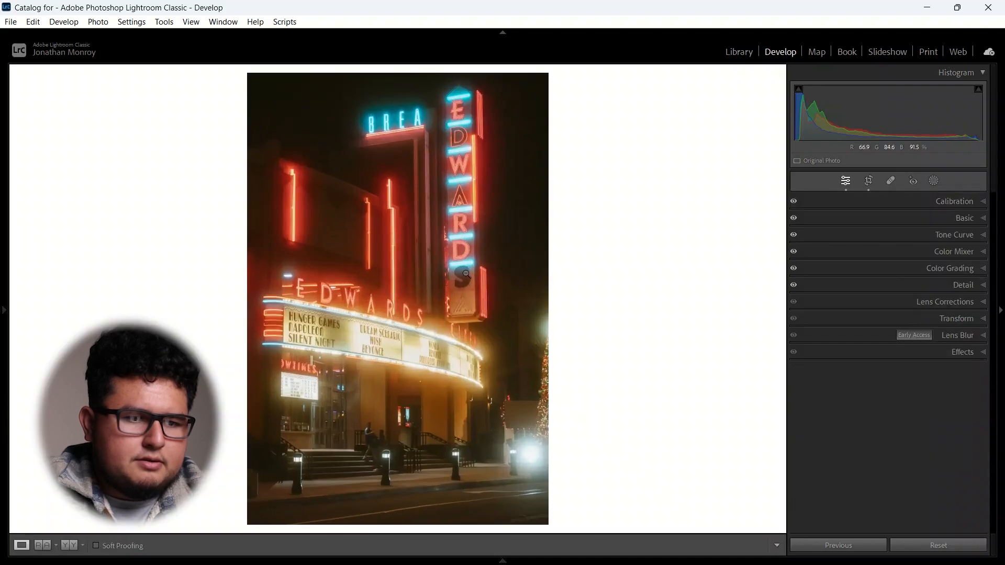
pyautogui.press('r')
pyautogui.moveTo(466, 260); pyautogui.dragTo(467, 259)
pyautogui.press('Return')
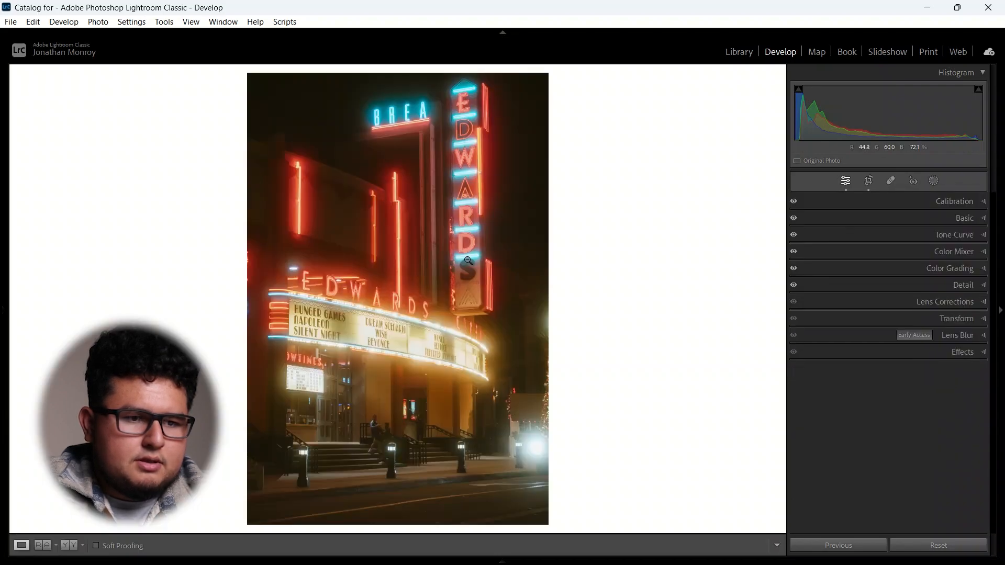
# Set the background around the photo to Darker Gray and compare the edit with the before version.
pyautogui.press('r')
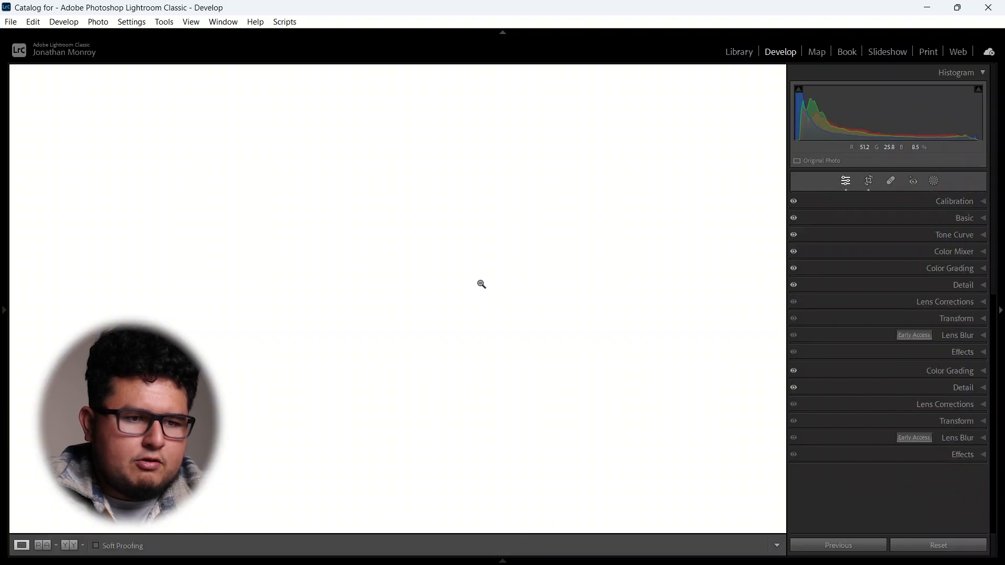
pyautogui.rightClick(628, 243)
pyautogui.click(652, 258)
pyautogui.rightClick(660, 270)
pyautogui.click(727, 347)
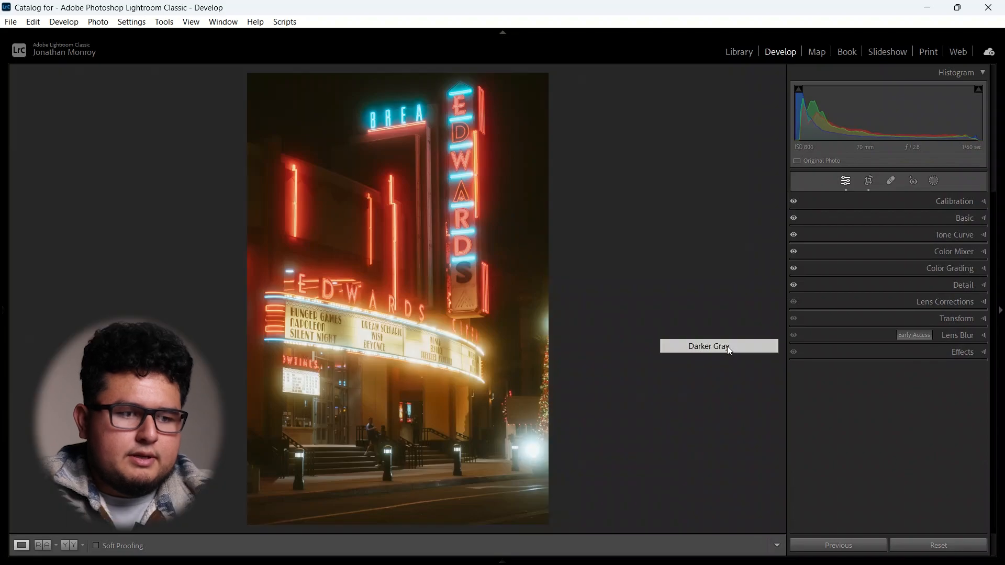
pyautogui.press('\\')
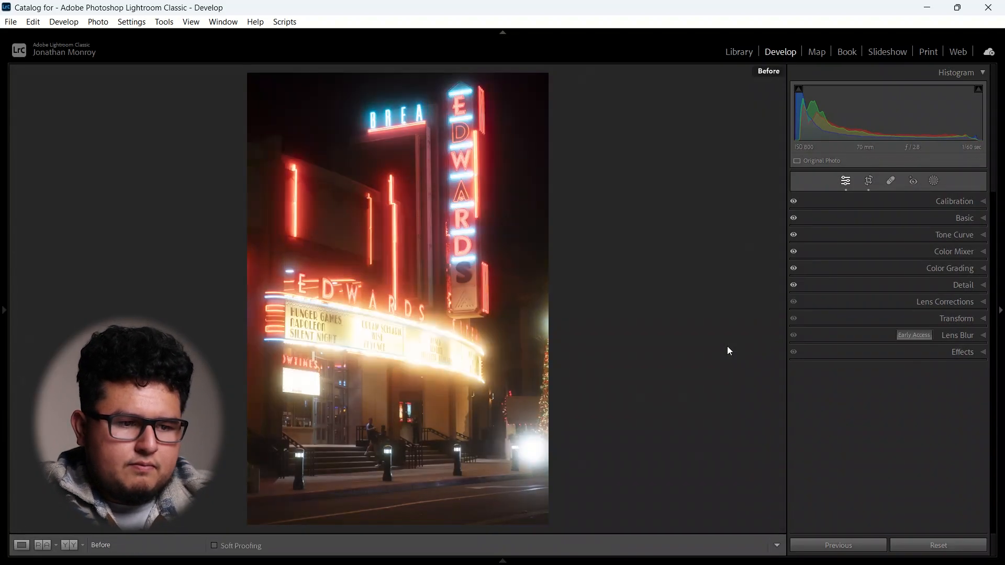
# Nudge the photo within the crop so the theater sits marginally lower and further right.
pyautogui.press('r')
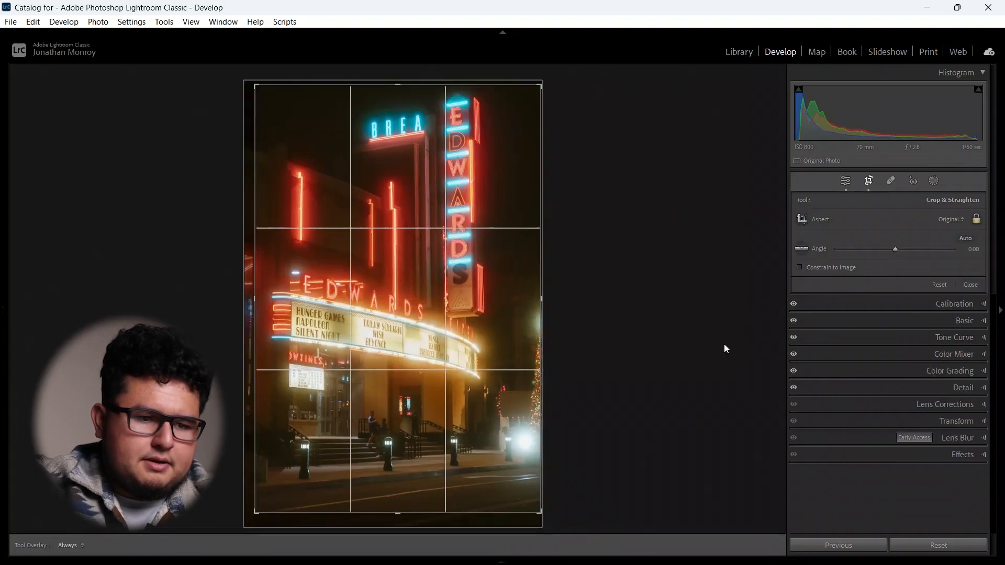
pyautogui.moveTo(496, 261); pyautogui.dragTo(498, 261)
pyautogui.press('Return')
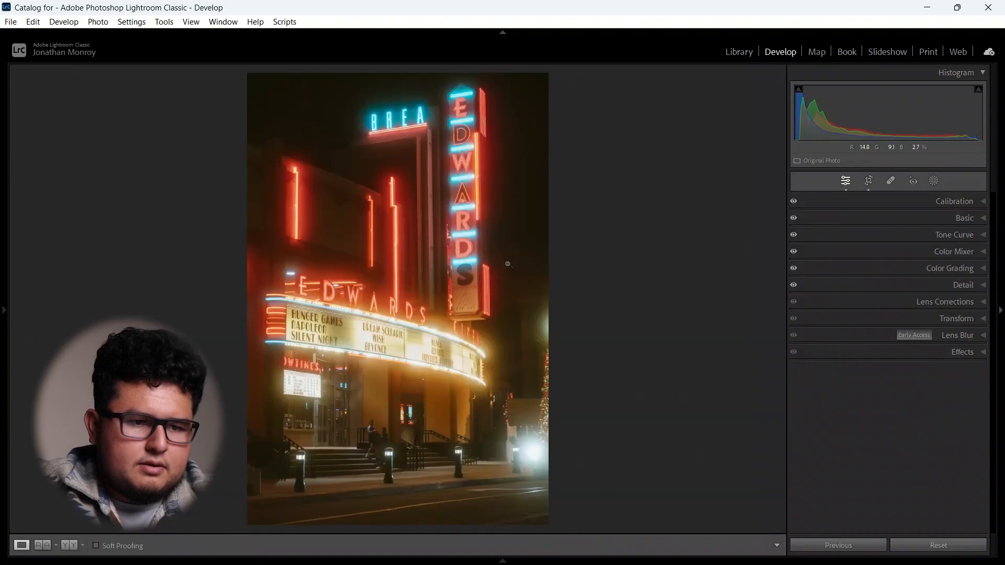
# Judge the photo against a White background and switch the background to Medium Gray.
pyautogui.rightClick(570, 258)
pyautogui.click(629, 278)
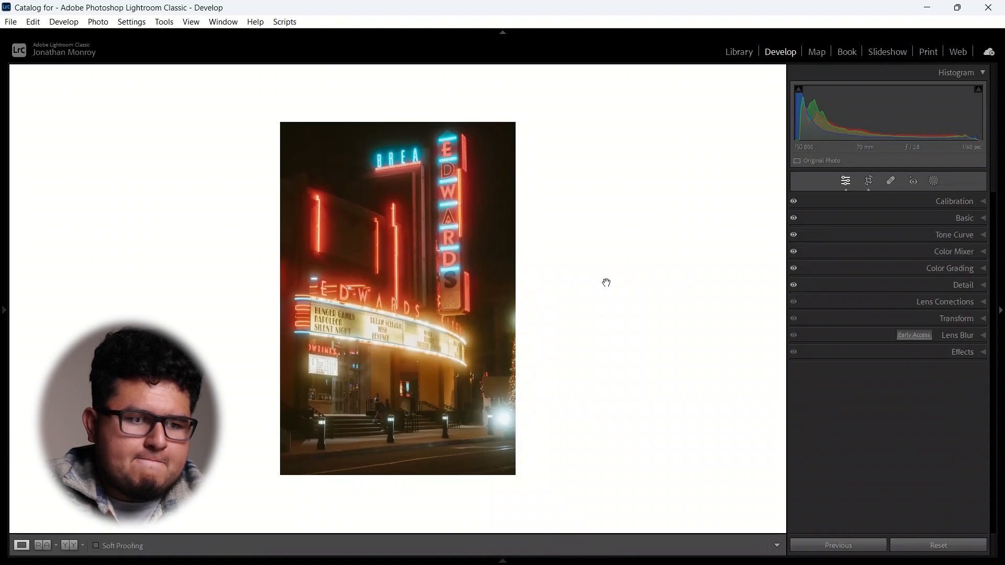
pyautogui.click(658, 333)
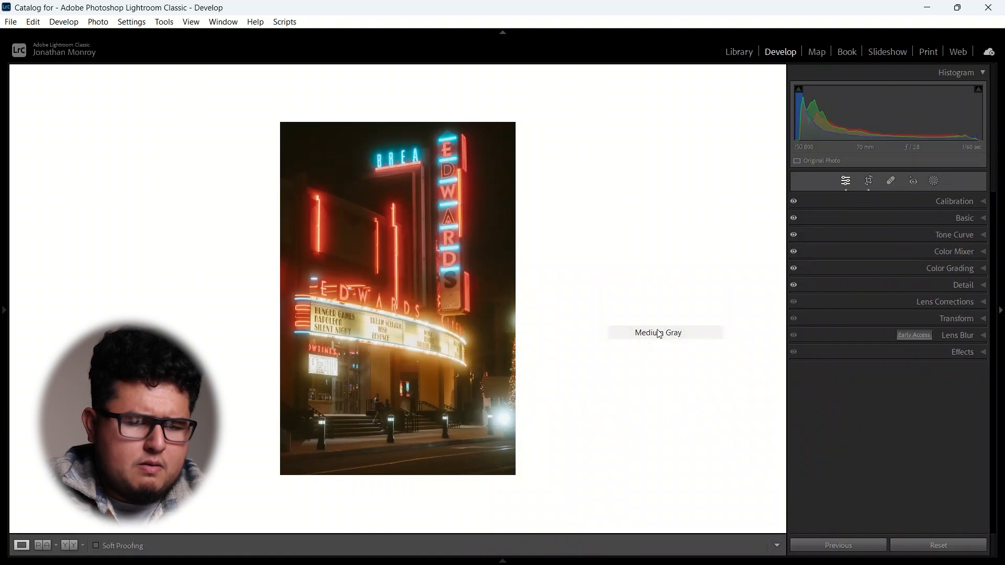
# Try a tighter crop on the theater that cuts out the street and the lit tree, and undo it.
pyautogui.press('r')
pyautogui.moveTo(542, 300); pyautogui.dragTo(495, 328)
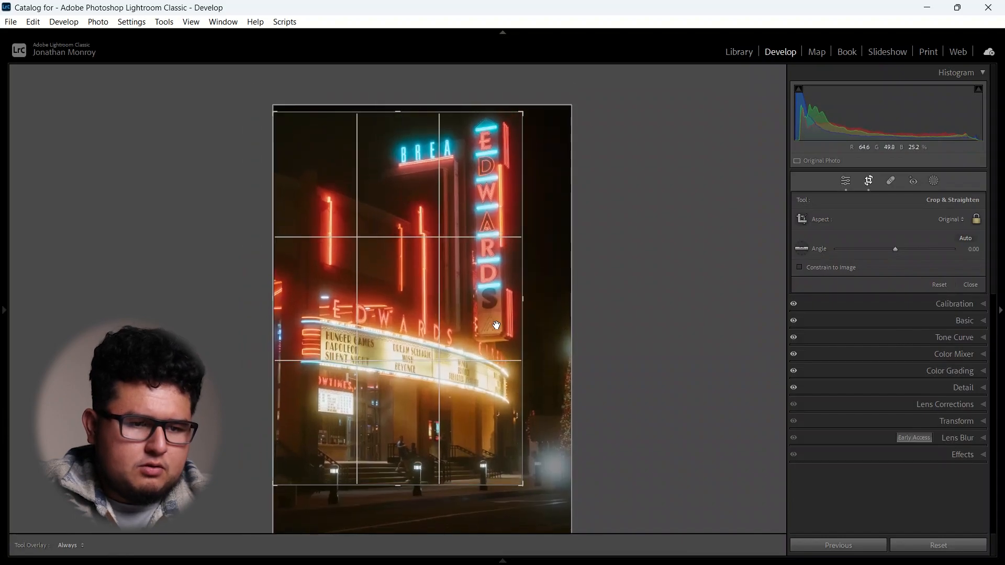
pyautogui.press('Return')
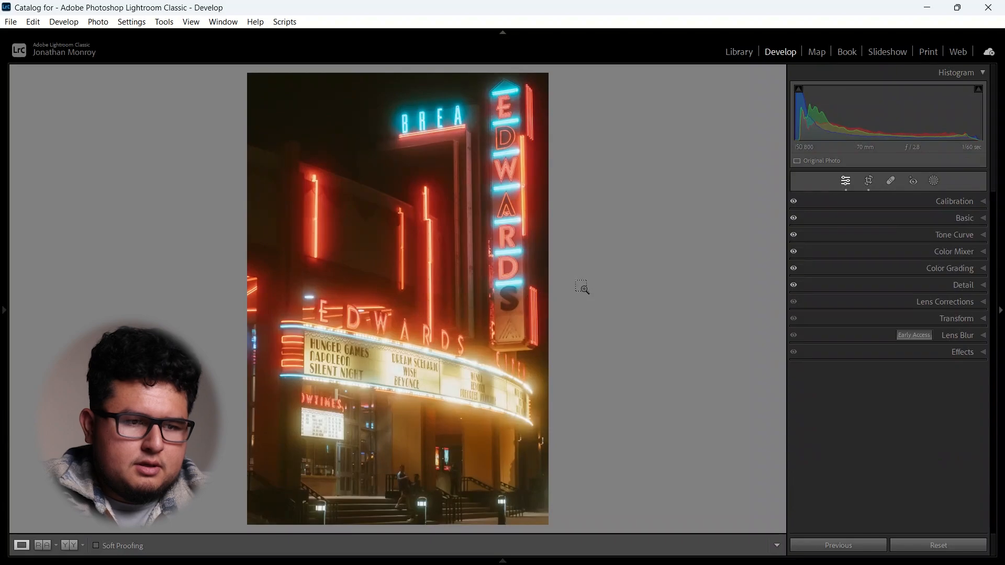
pyautogui.hotkey('ctrl', 'z')
pyautogui.hotkey('ctrl', 'z')
pyautogui.hotkey('ctrl', 'z')
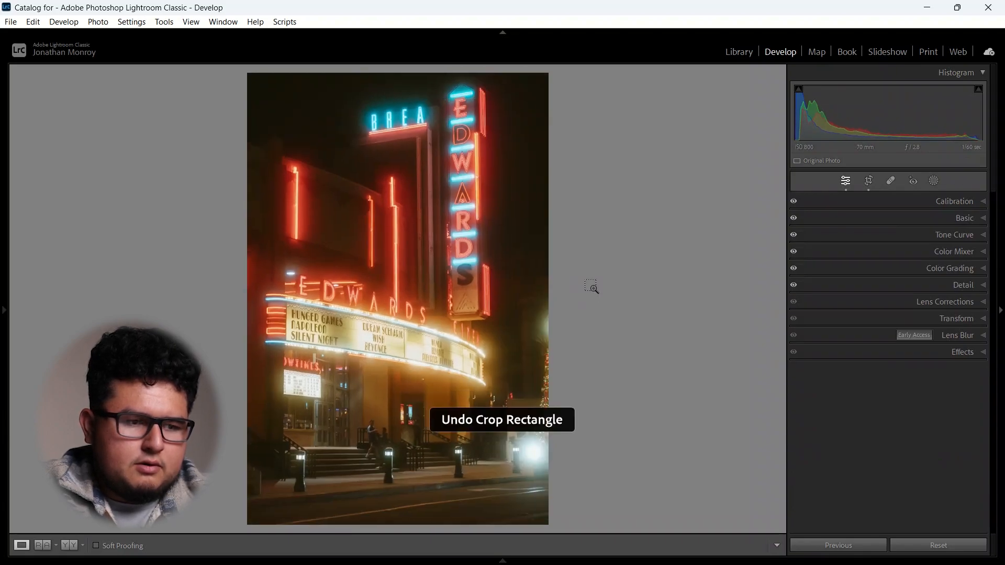
# Set the background to White and compare the finished photo with its before version, side by side and at full size.
pyautogui.rightClick(596, 288)
pyautogui.click(644, 307)
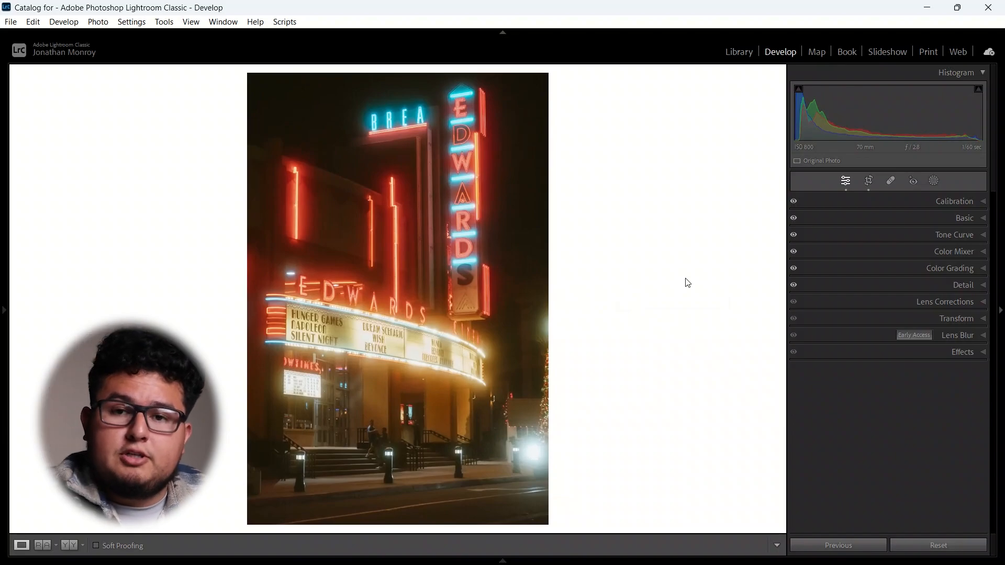
pyautogui.press('y')
pyautogui.press('y')
pyautogui.press('\\')
pyautogui.press('\\')
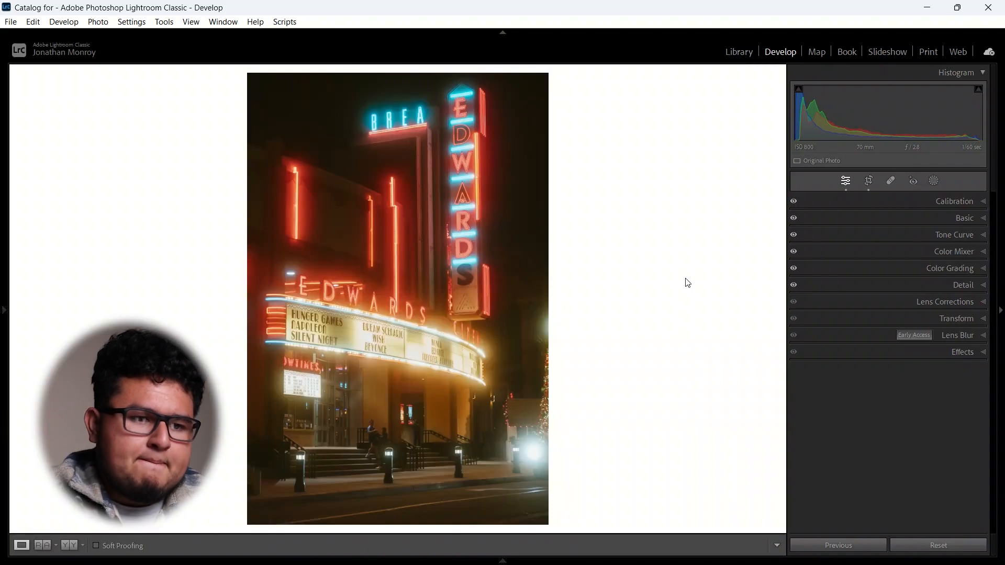
pyautogui.hotkey('ctrl', '-')
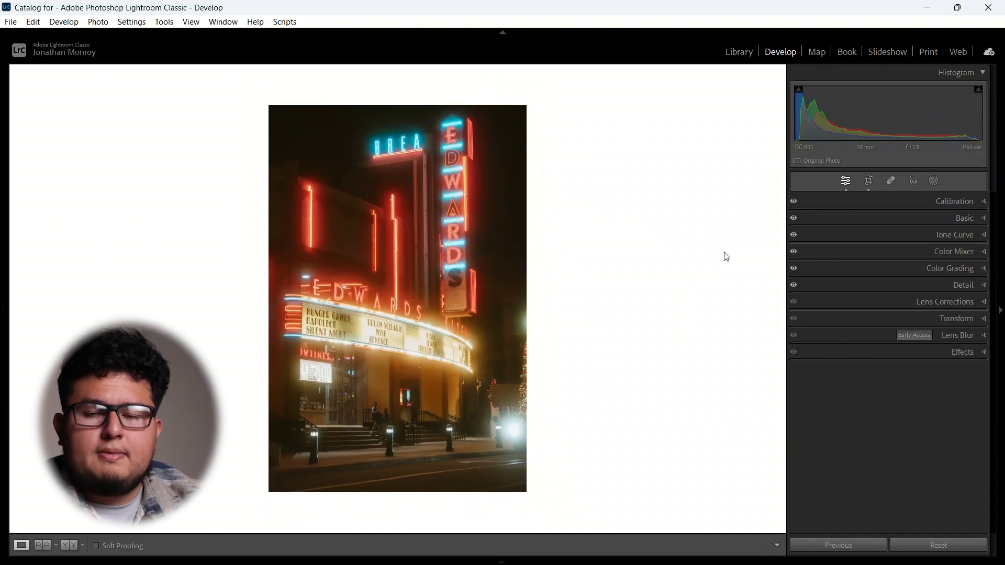